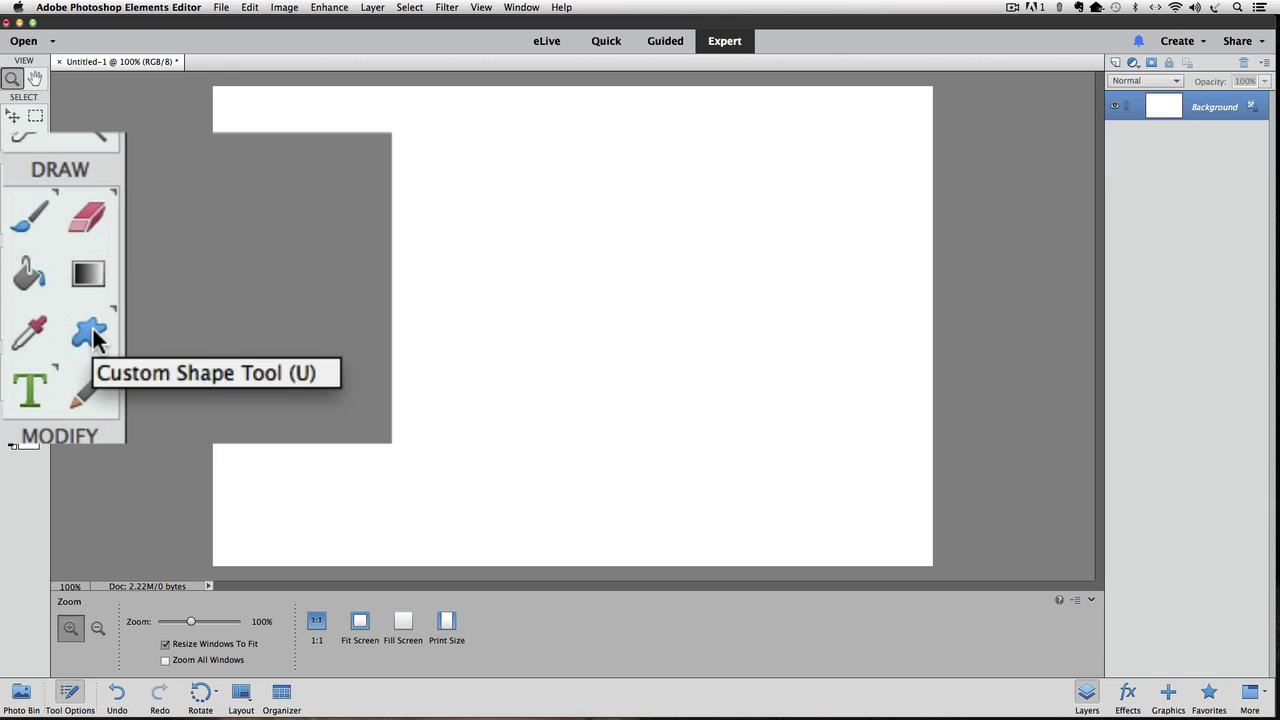
Switch the Shape tool to the Line tool, 1 px wide, black, with no arrowheads.
left_click(39, 308)
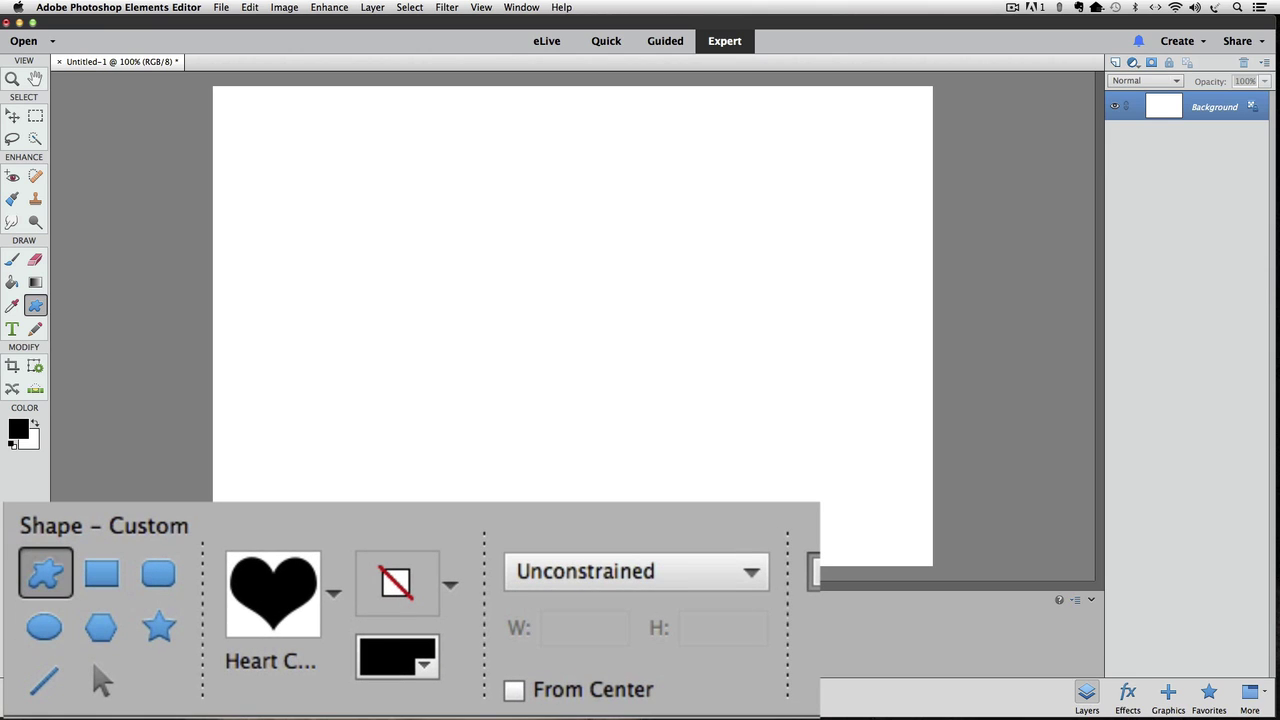
left_click(45, 683)
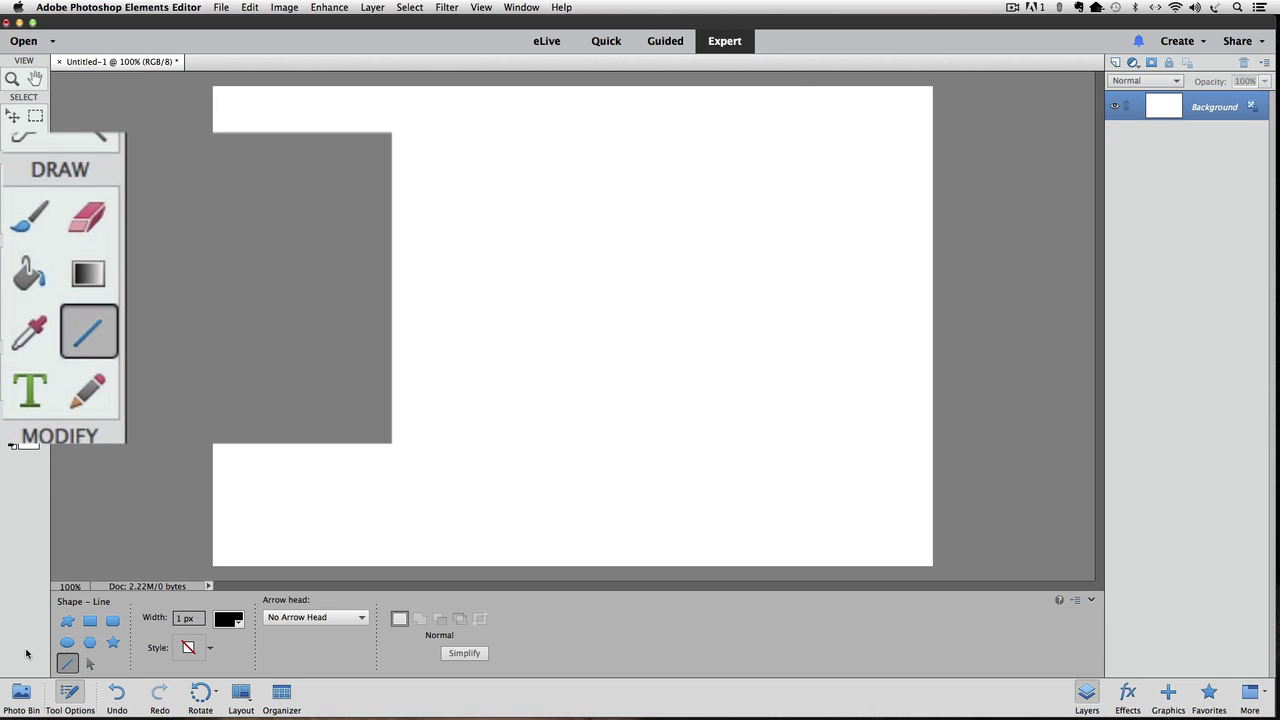
Select the Brush tool at 13 px and bring up the brush picker showing Default Brushes.
left_click(33, 216)
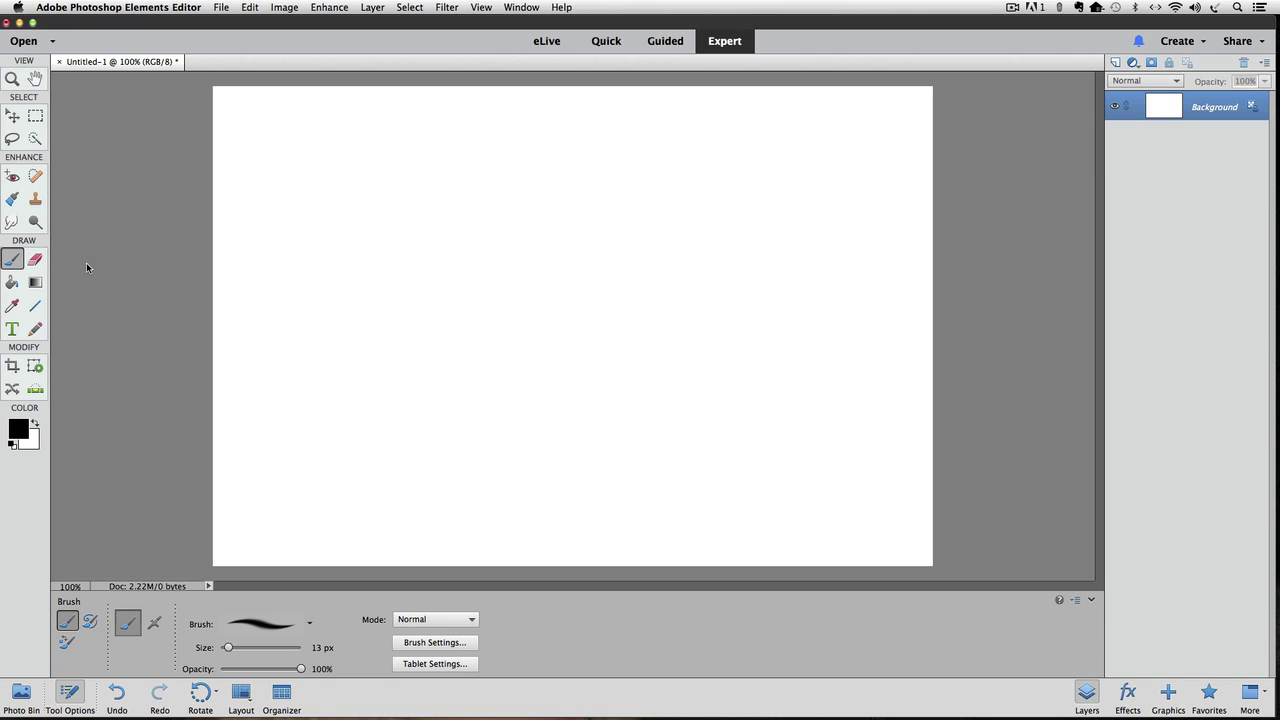
left_click(240, 626)
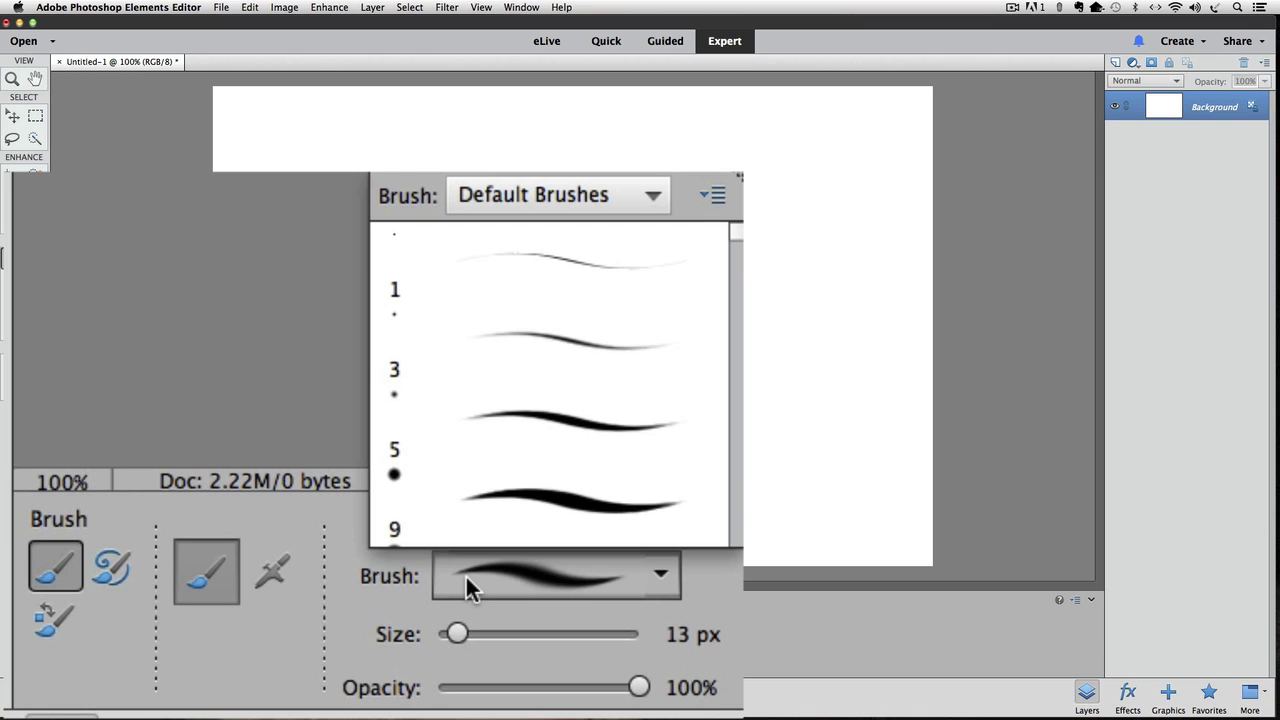
Load the Square Brushes set and pick the Hard Square 10 pixels tip.
left_click(620, 191)
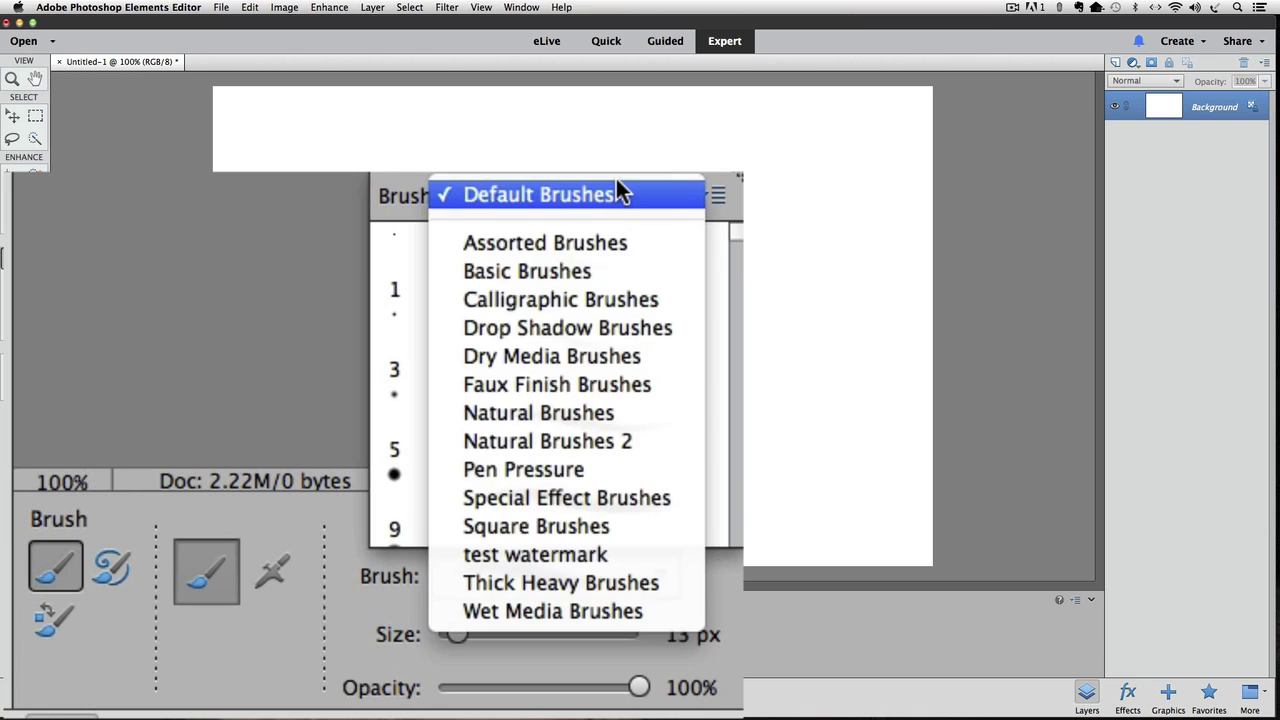
left_click(575, 527)
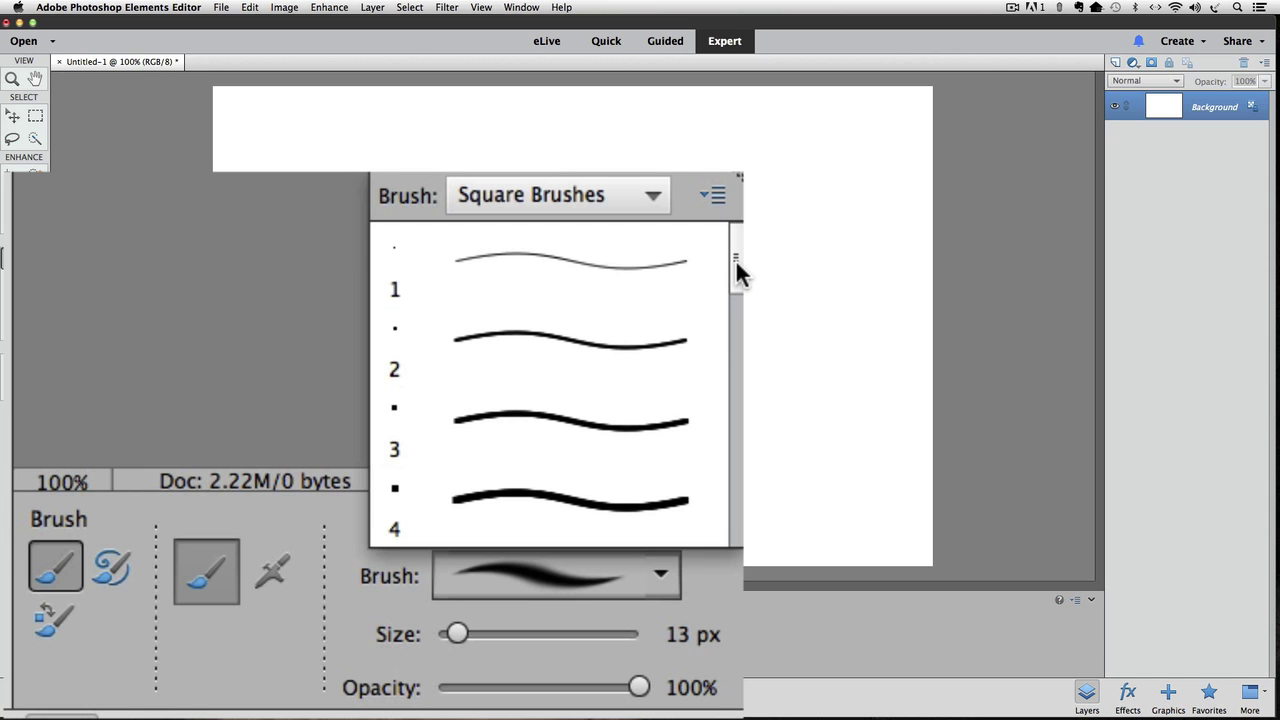
scroll(737, 259, "down", 5)
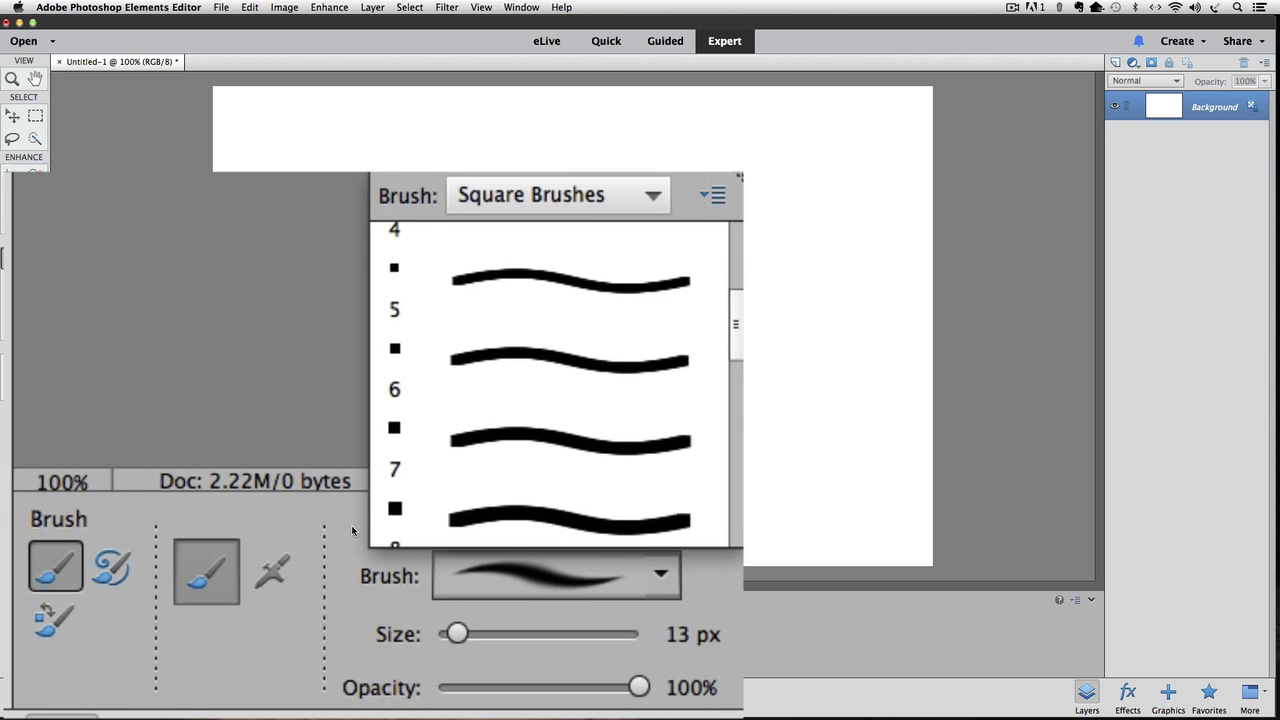
scroll(351, 525, "down", 5)
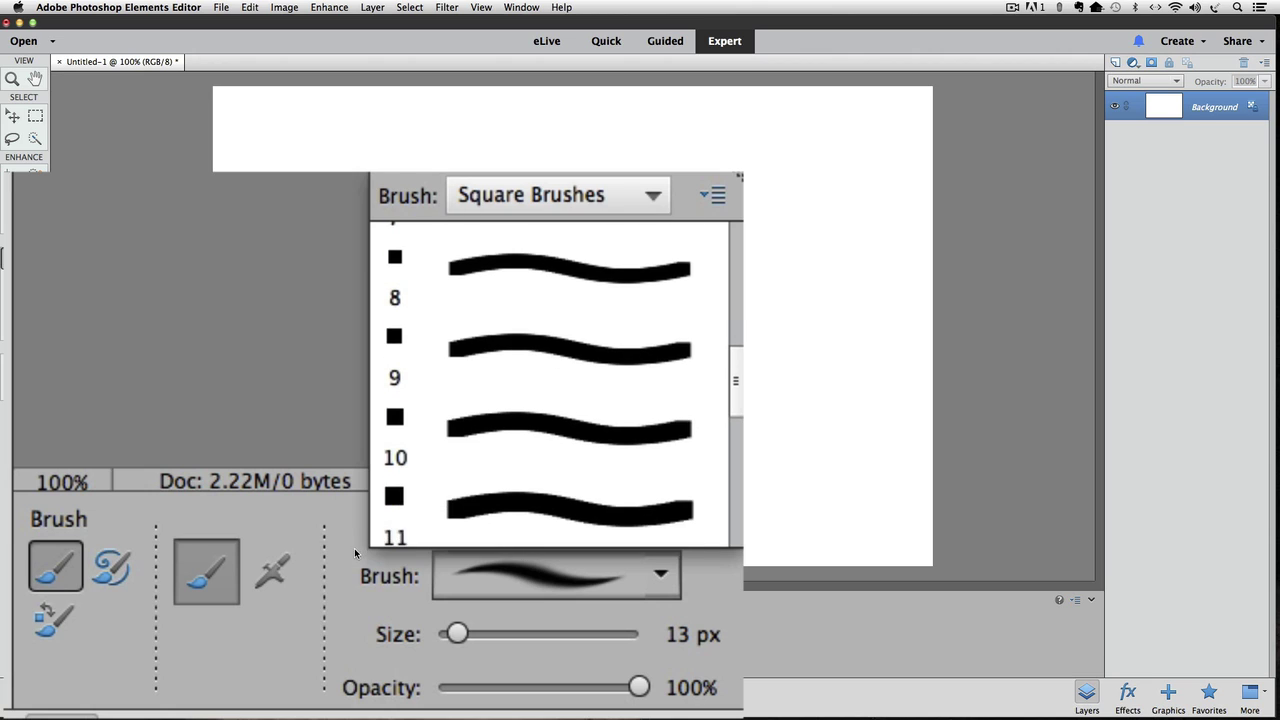
scroll(354, 548, "down", 2)
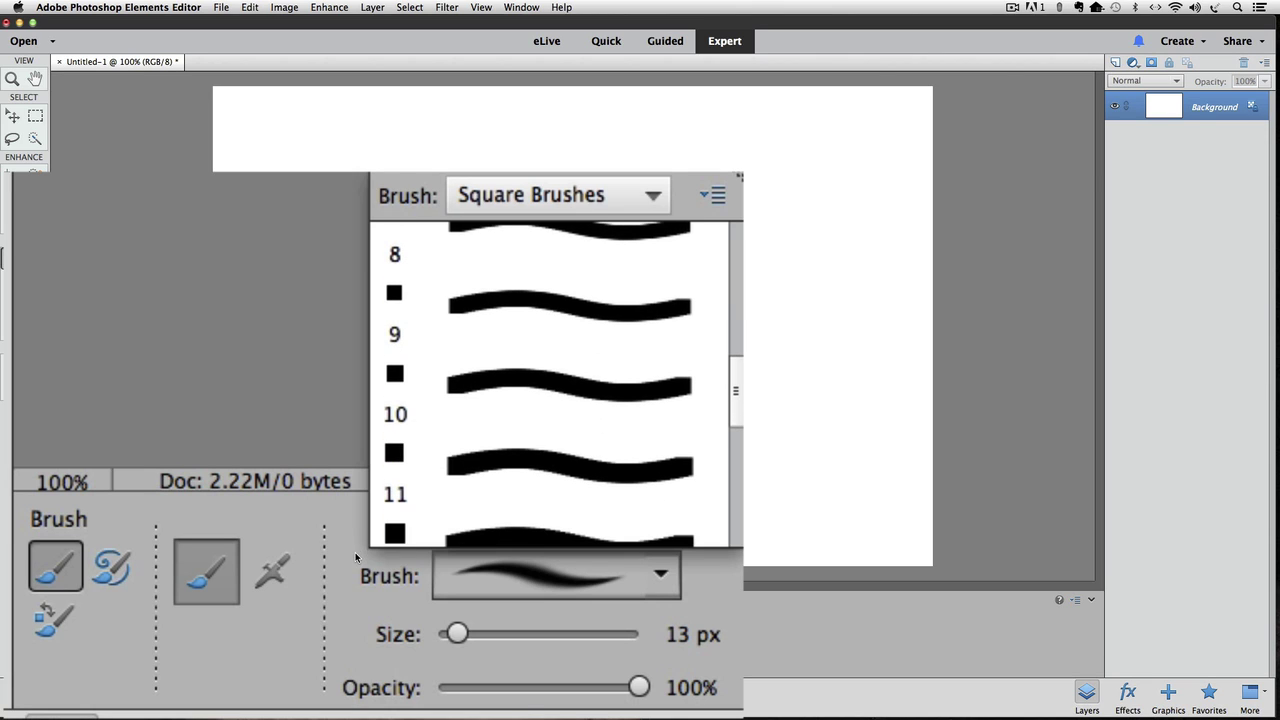
left_click(404, 428)
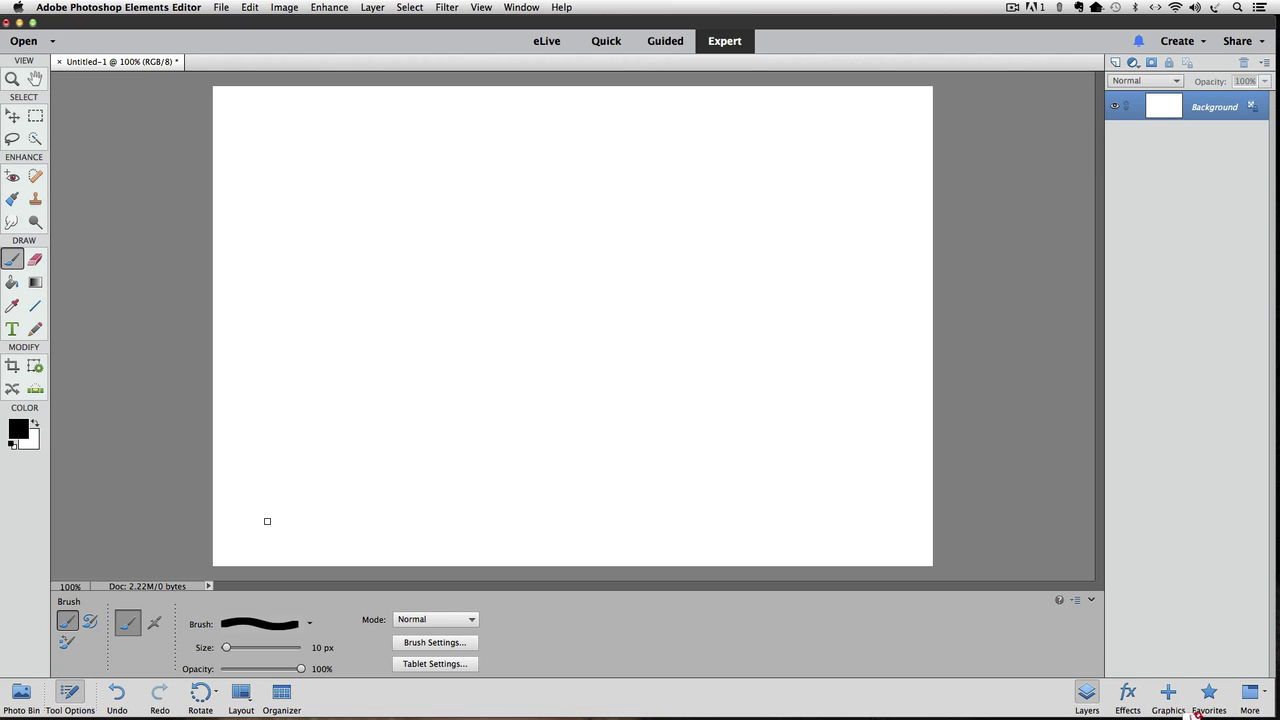
Turn on View > Rulers and add horizontal guides near the canvas top, middle and bottom.
left_click(474, 8)
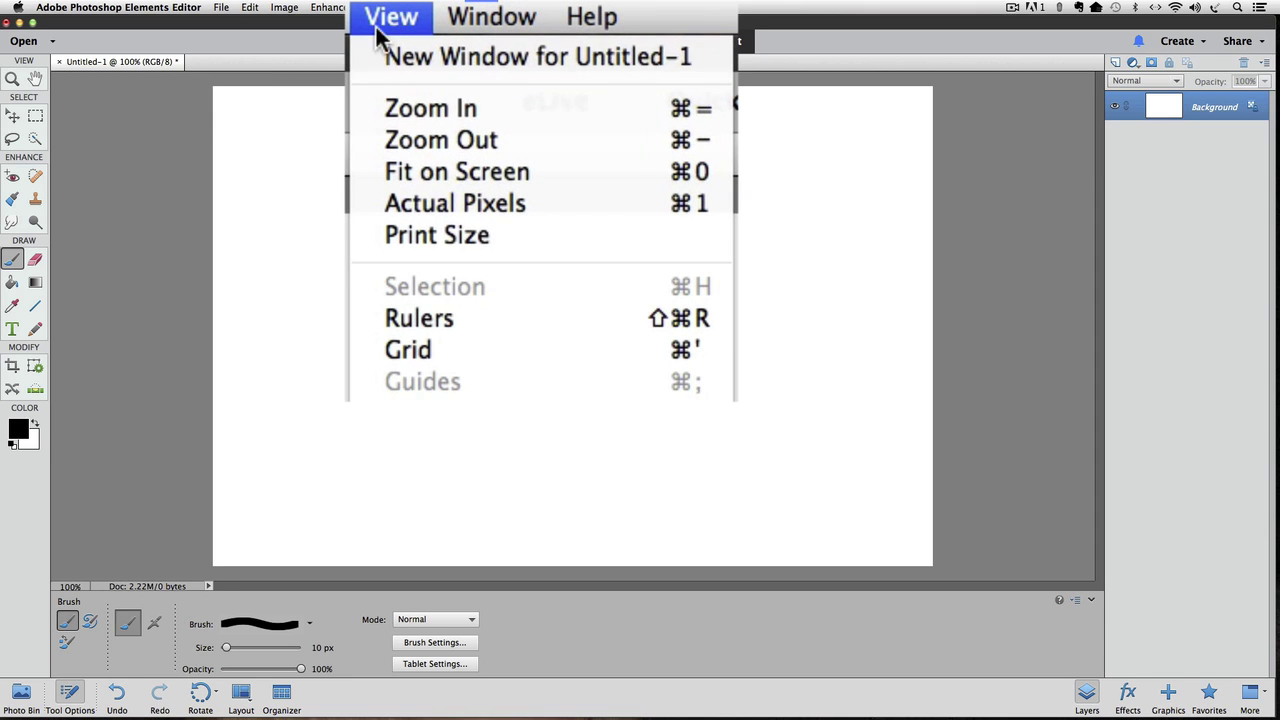
left_click(464, 314)
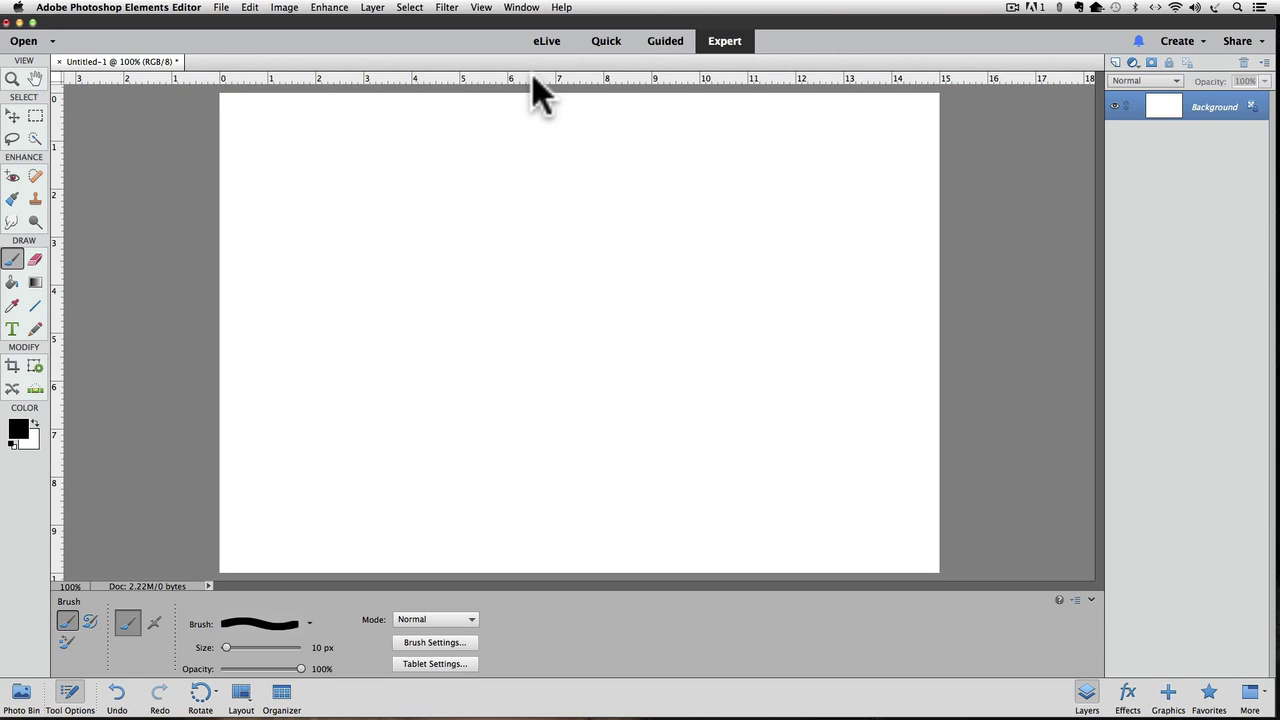
left_click_drag(531, 75, 539, 172)
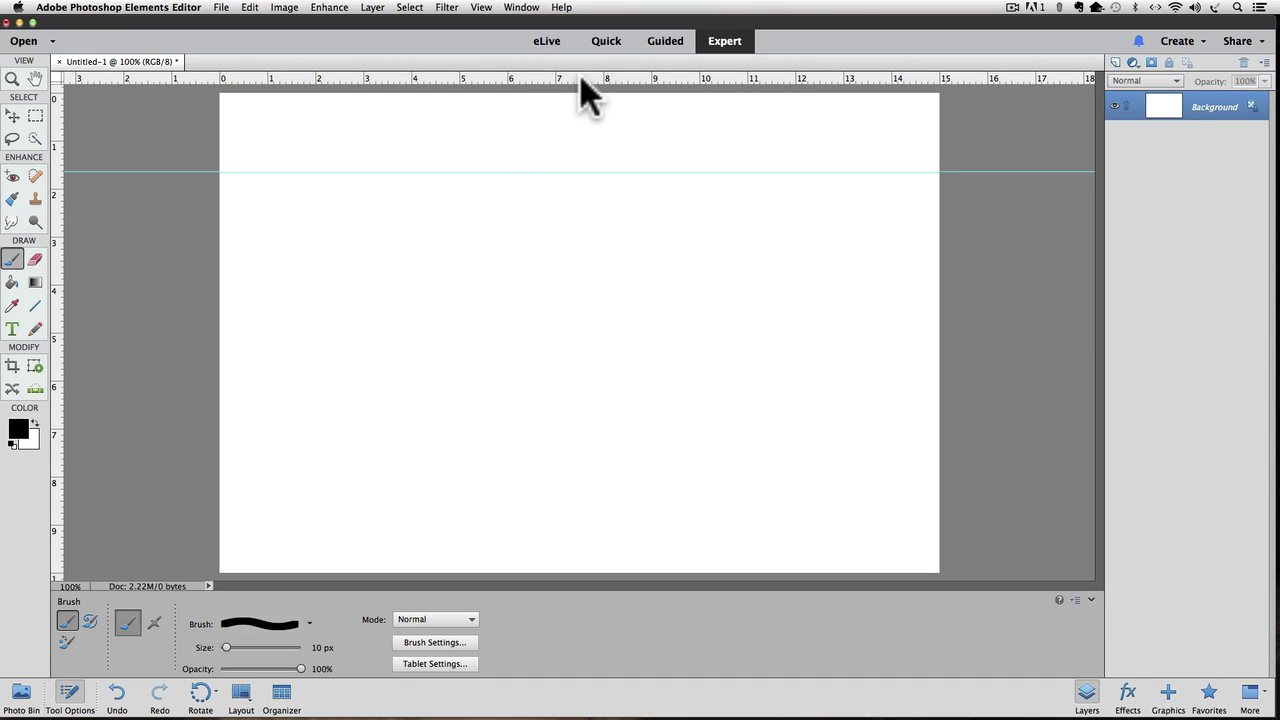
left_click_drag(581, 82, 572, 334)
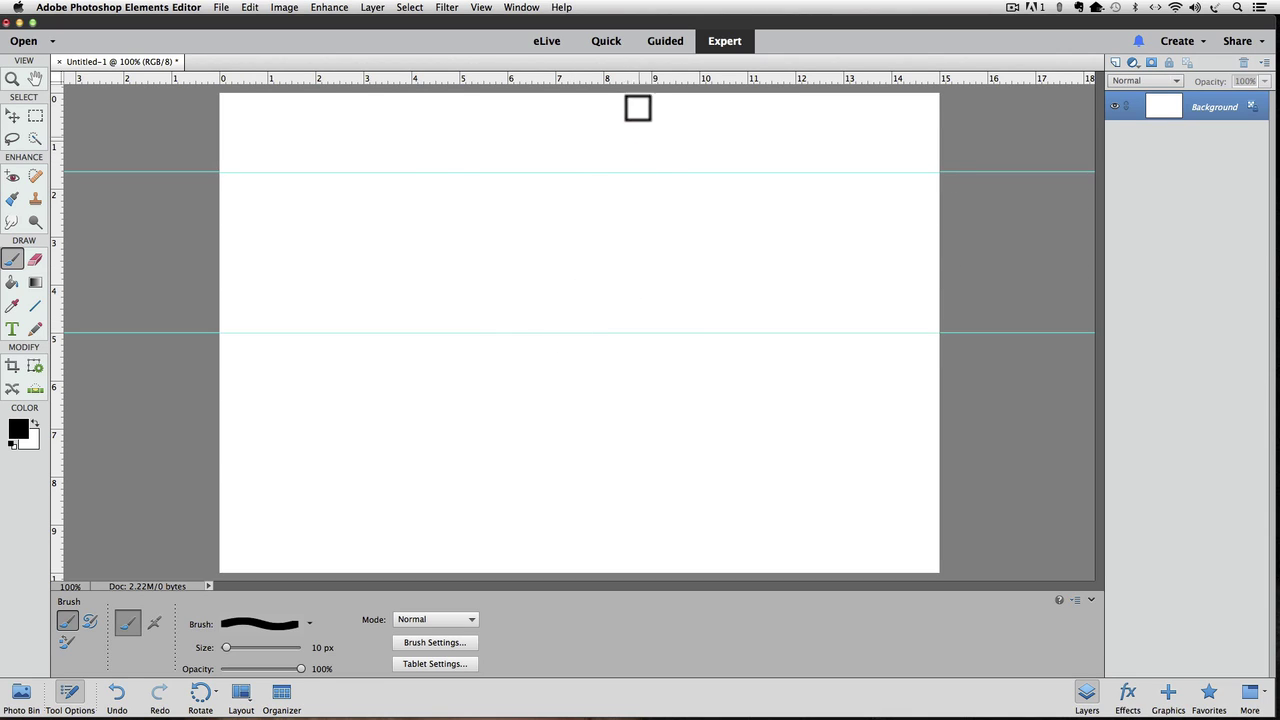
mouse_move(633, 77)
left_mouse_down()
mouse_move(609, 246)
mouse_move(610, 477)
left_mouse_up()
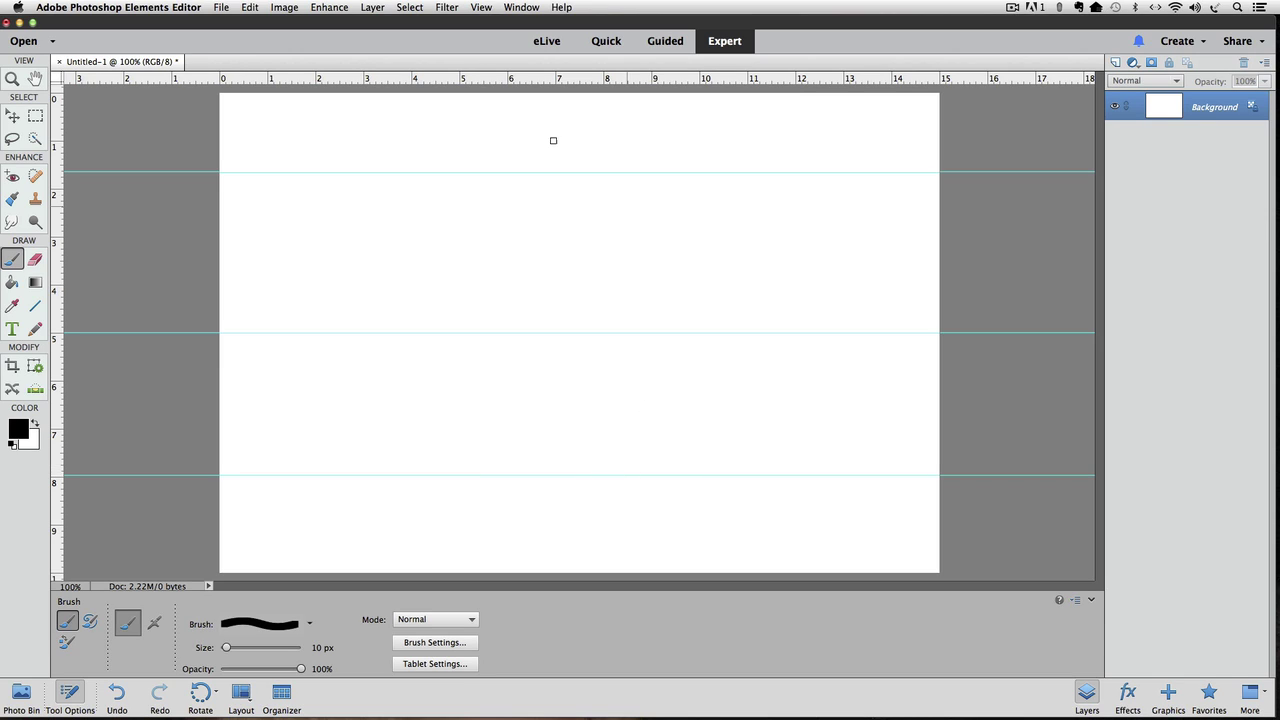
left_click(481, 8)
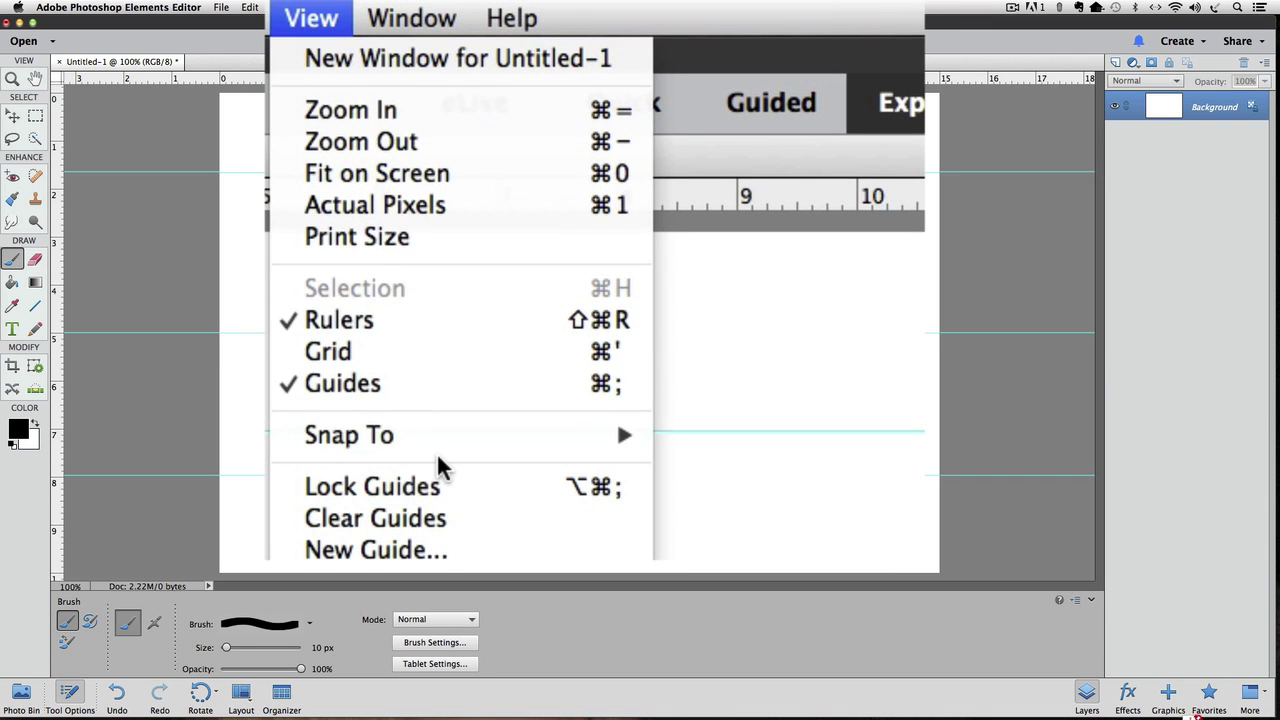
mouse_move(440, 455)
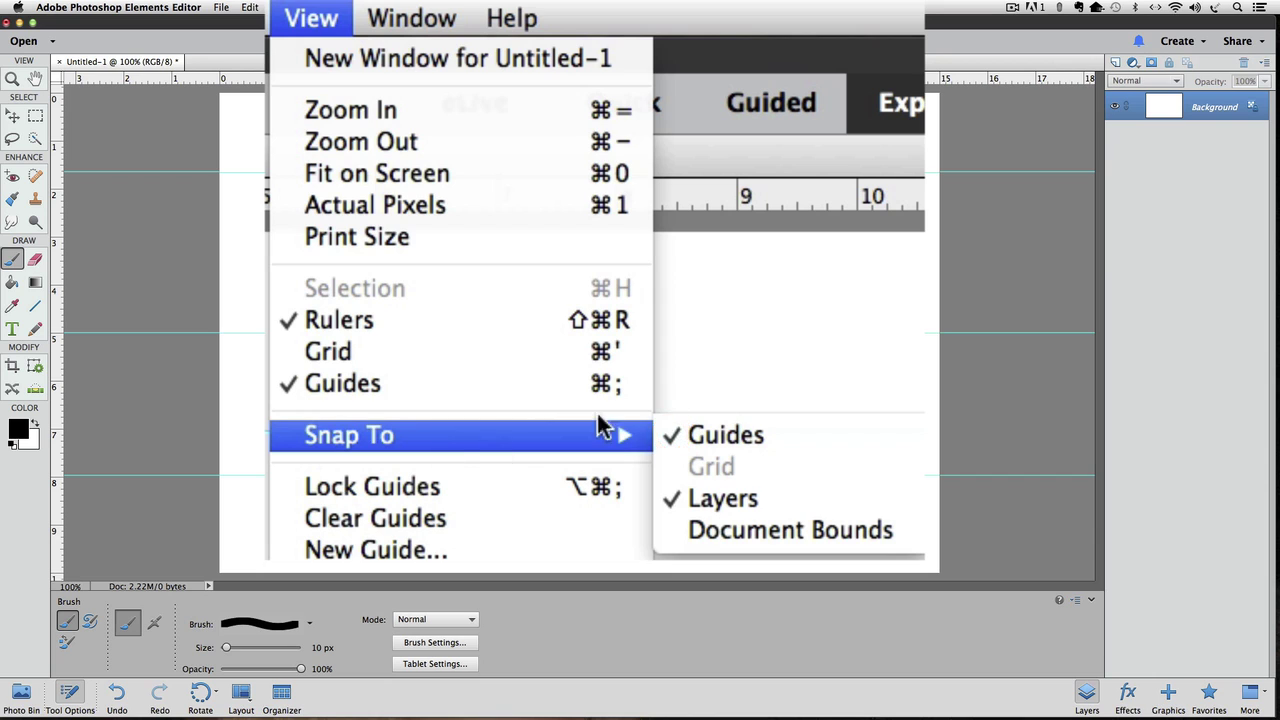
left_click(776, 116)
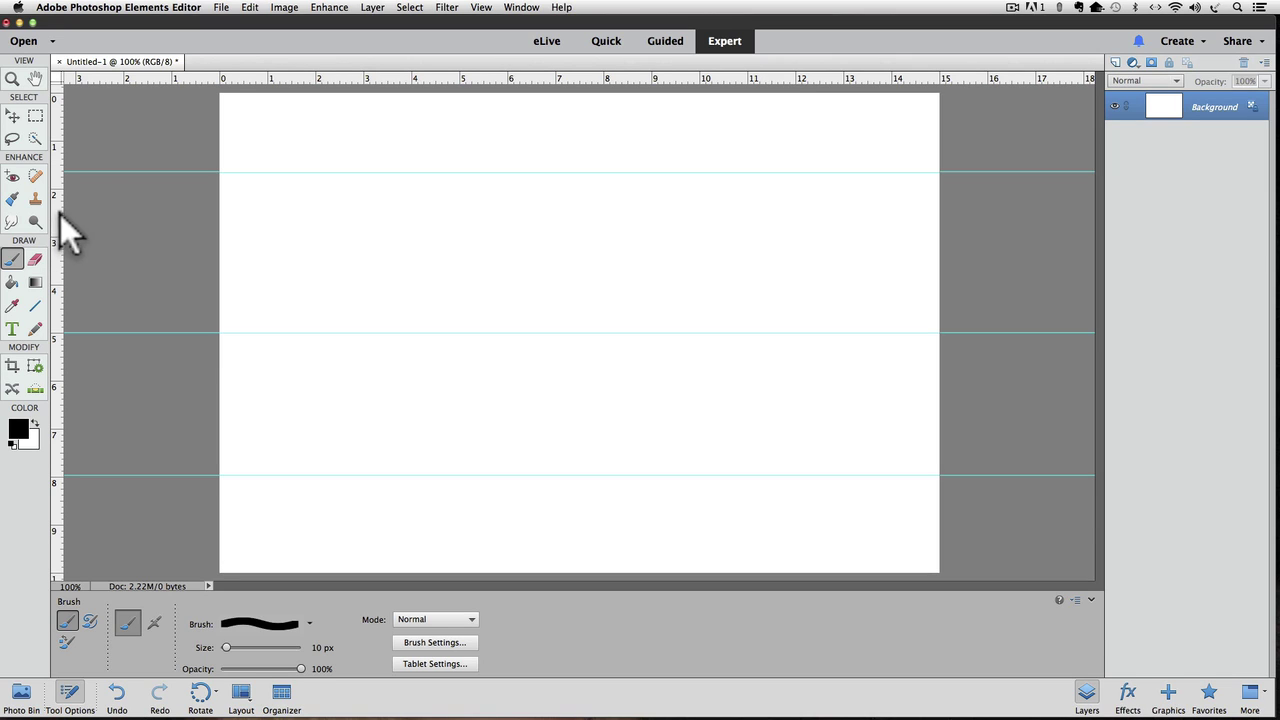
Add vertical guides near the canvas's right and left sides, then turn off View > Rulers.
left_click_drag(61, 214, 814, 229)
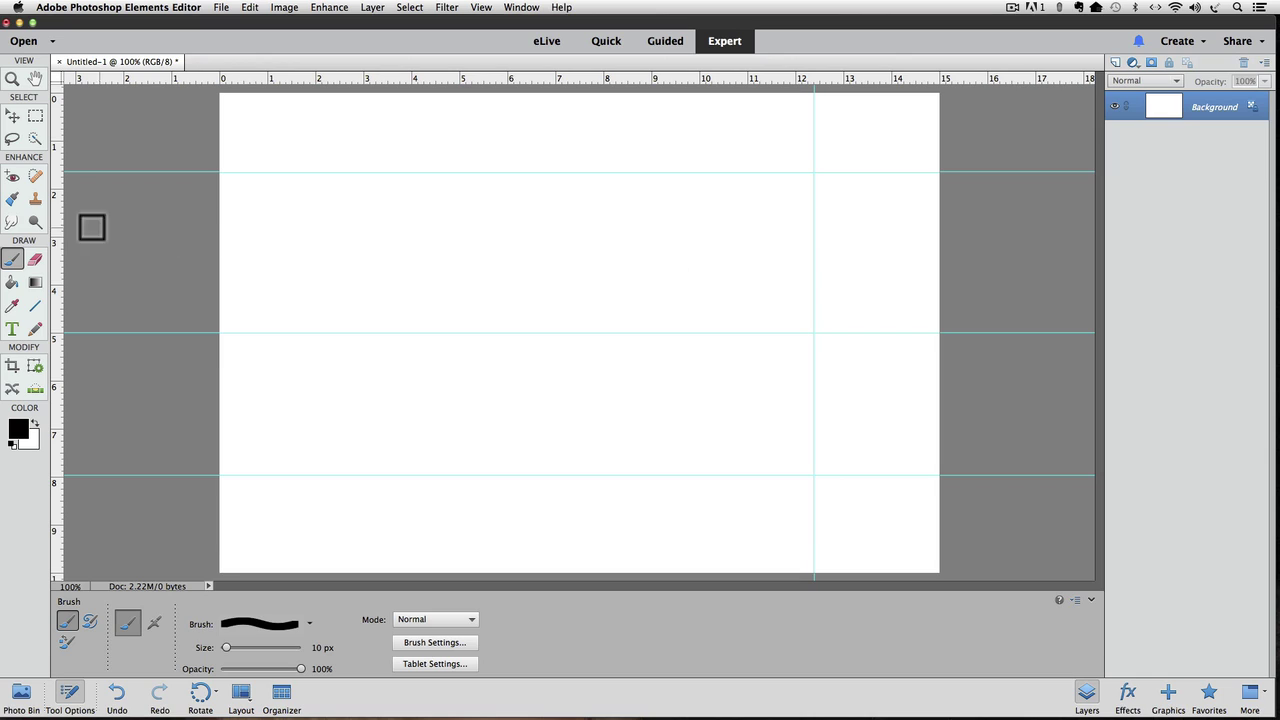
left_click_drag(55, 205, 344, 226)
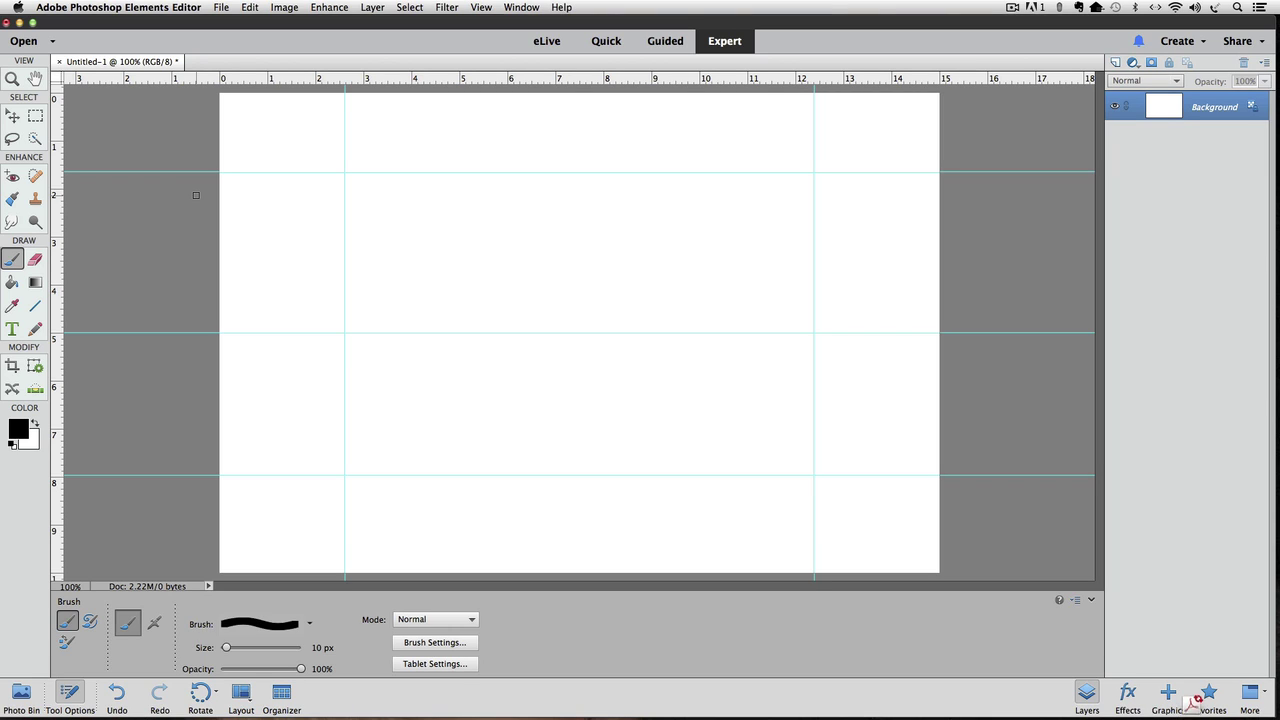
left_click(481, 7)
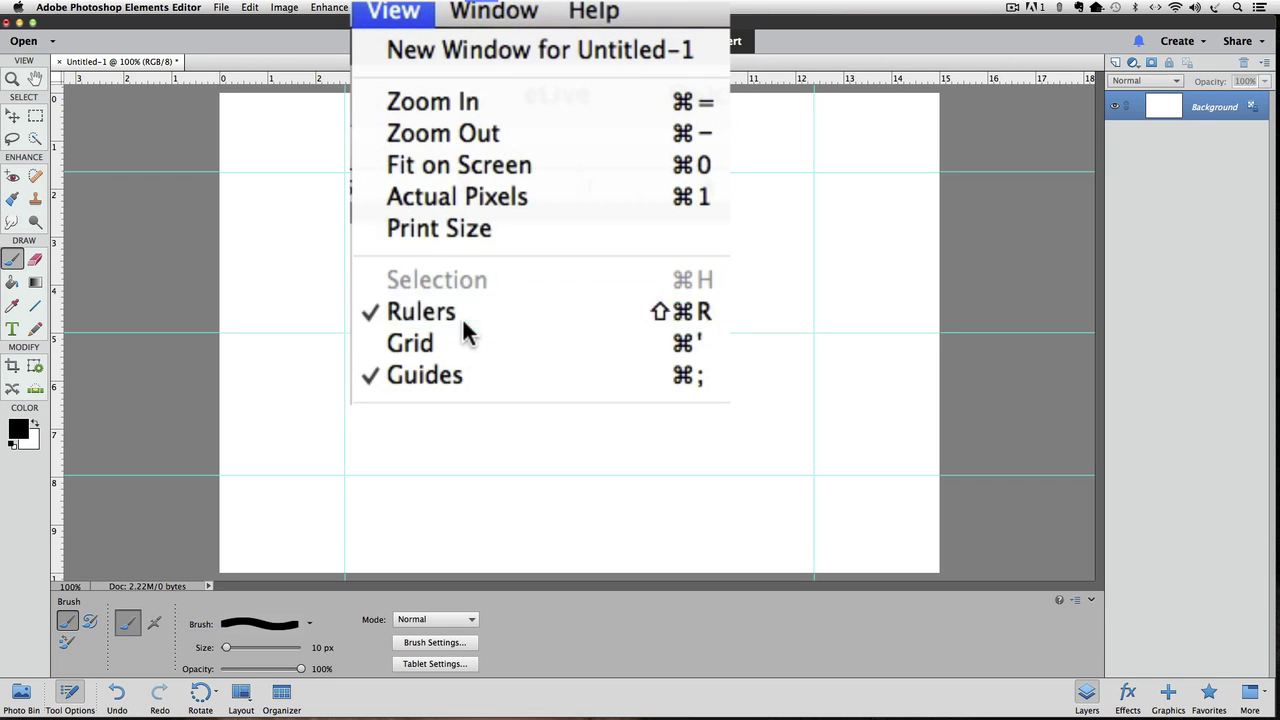
left_click(462, 314)
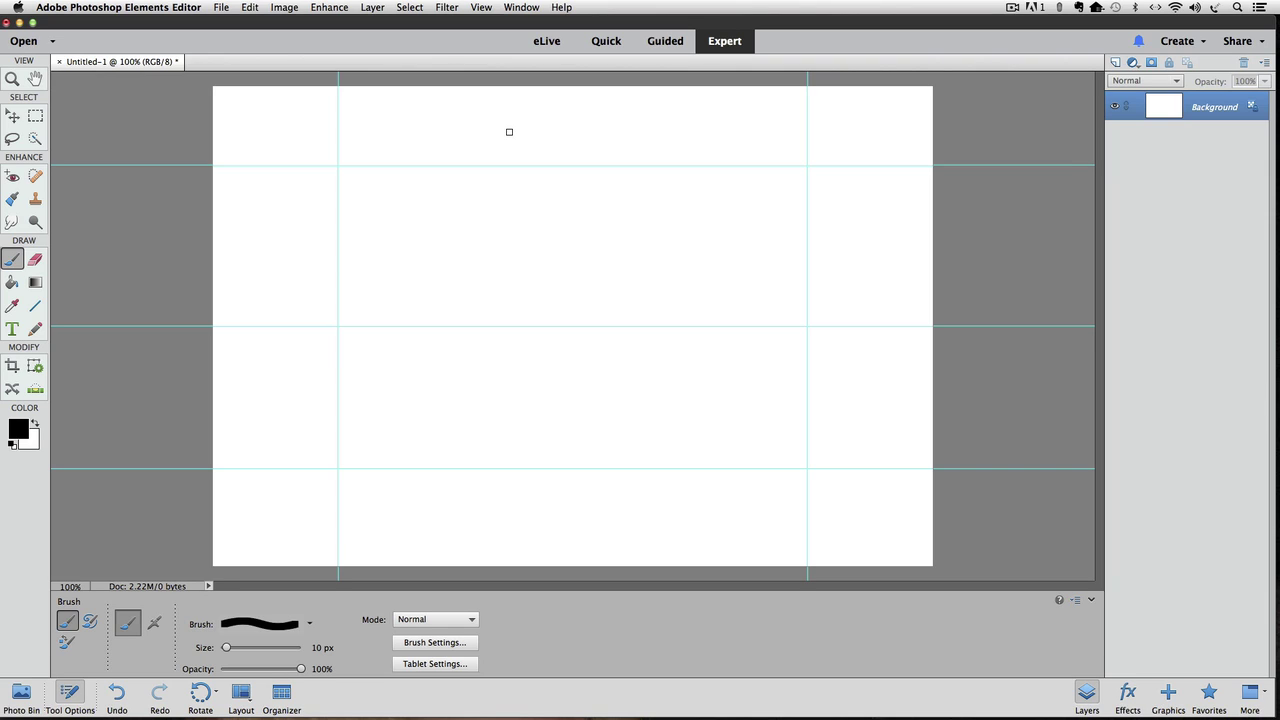
mouse_move(363, 291)
left_mouse_down()
mouse_move(403, 231)
mouse_move(442, 231)
mouse_move(488, 262)
mouse_move(522, 259)
mouse_move(590, 211)
mouse_move(635, 230)
mouse_move(641, 302)
mouse_move(674, 295)
mouse_move(702, 253)
mouse_move(684, 227)
mouse_move(687, 199)
mouse_move(727, 196)
mouse_move(744, 232)
mouse_move(740, 268)
mouse_move(784, 297)
left_mouse_up()
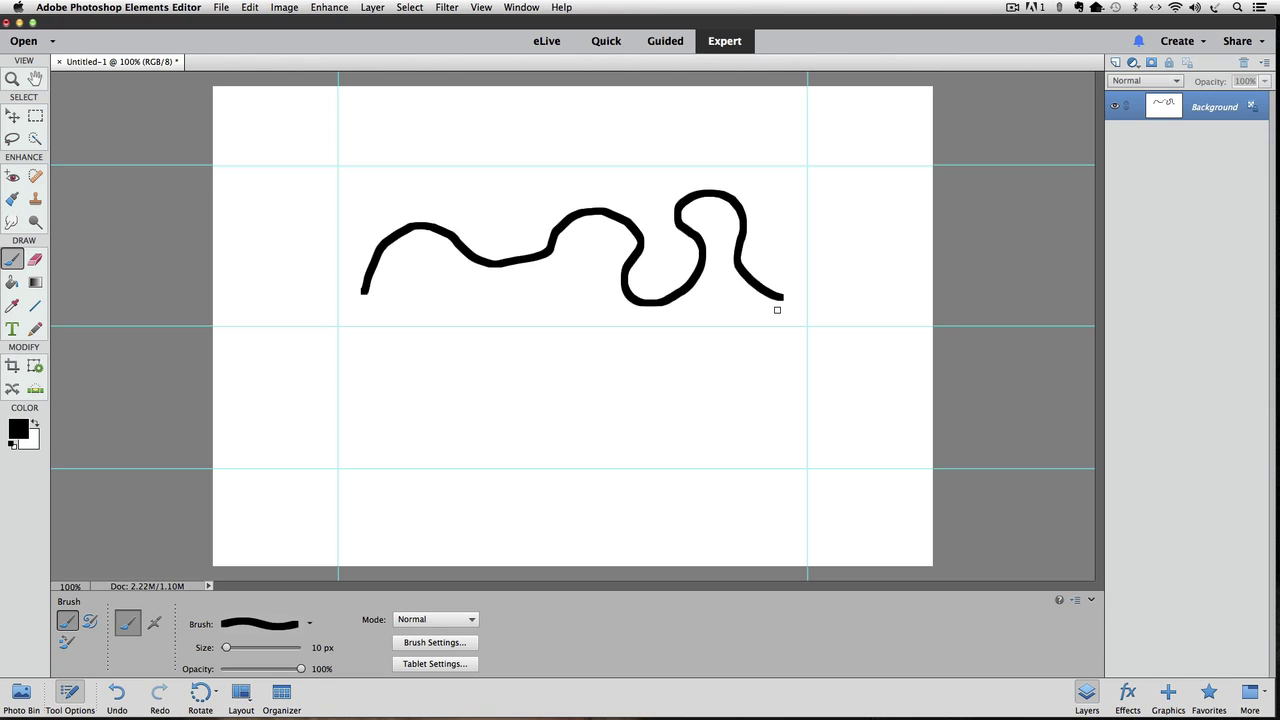
key("super+z")
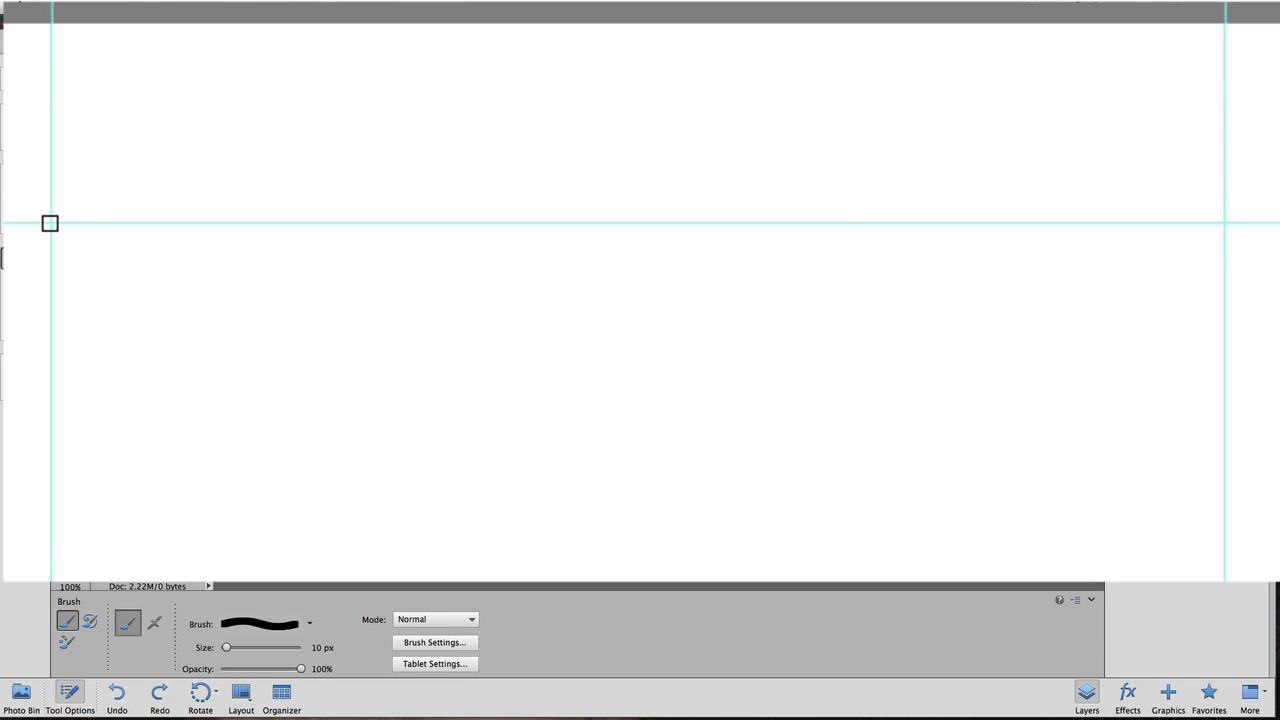
Stamp a square black dot at the top-left guide intersection, undo it, and stamp it again.
left_click(50, 223)
key("super+z")
left_click(58, 216)
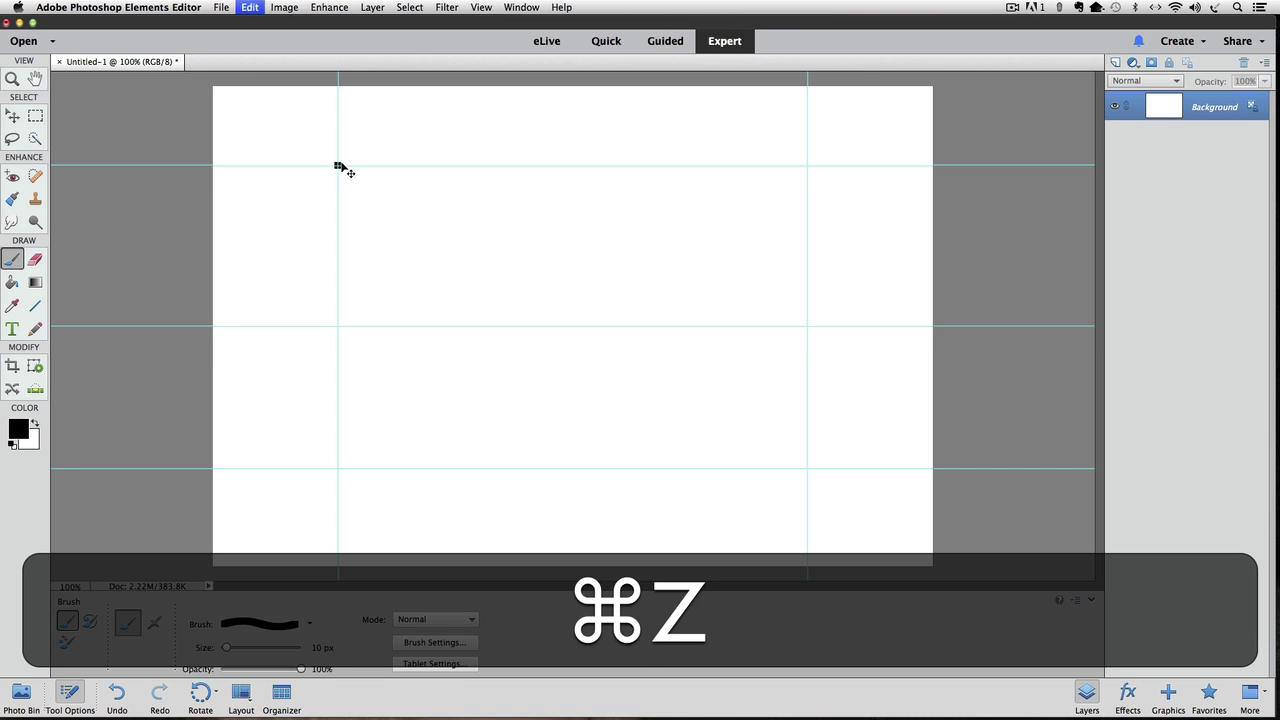
Undo the dot, turn off View > Snap To > Guides, and paint a test dot near the crossing.
key("super+z")
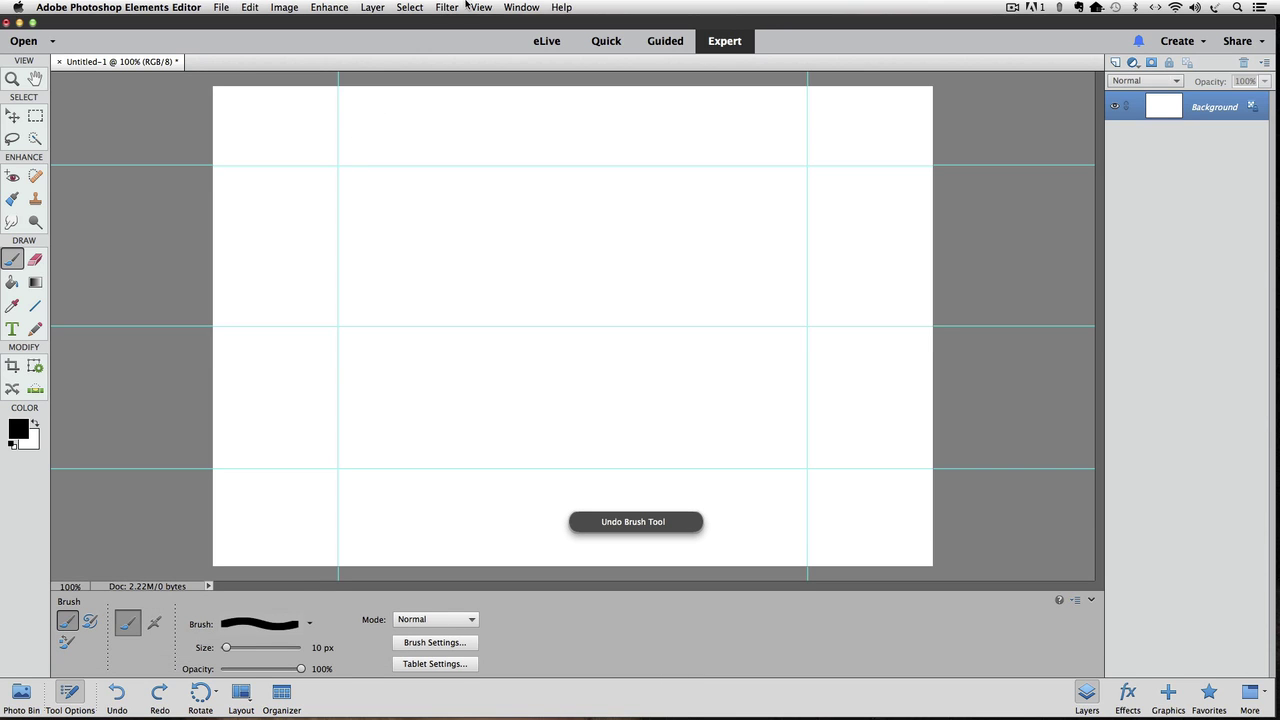
left_click(479, 7)
mouse_move(366, 429)
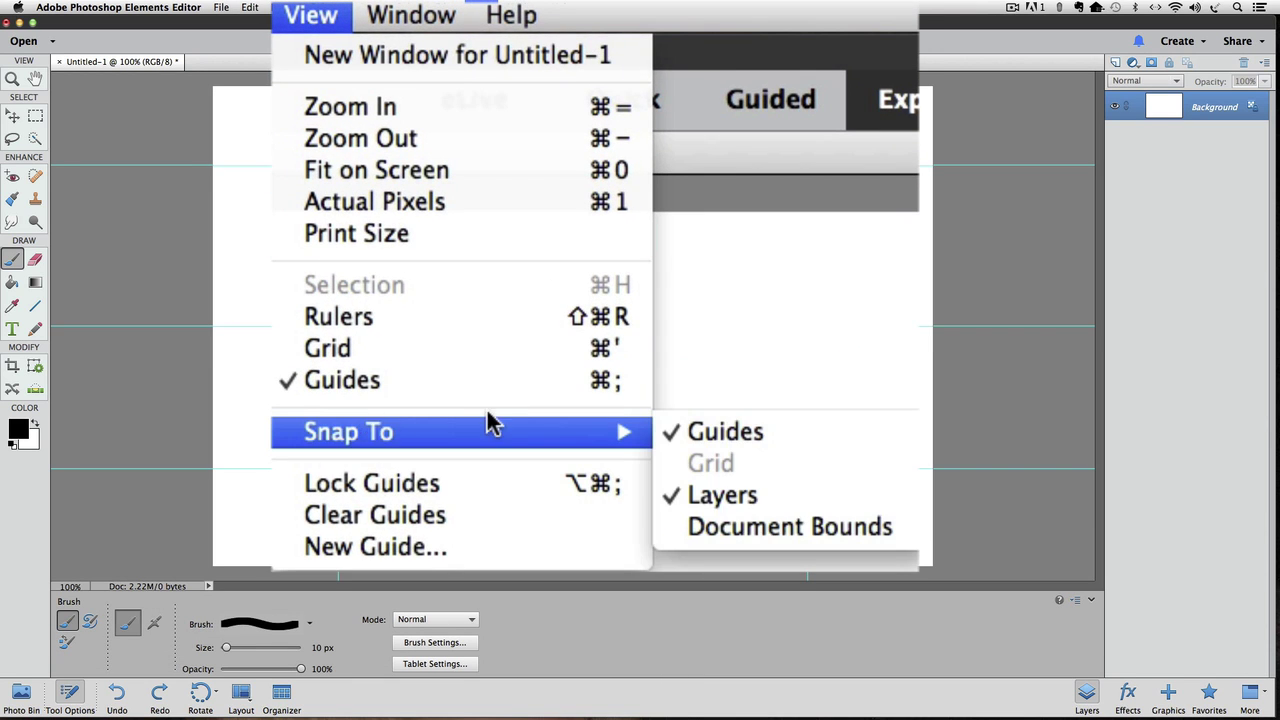
left_click(728, 433)
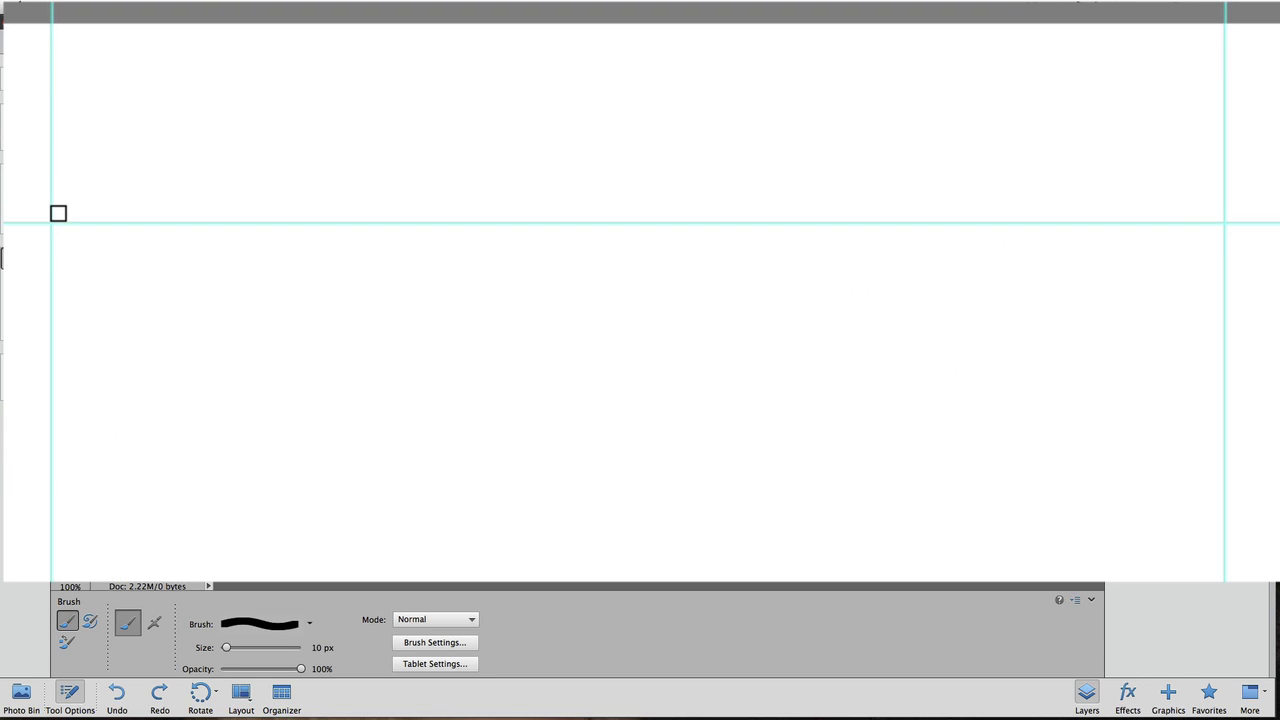
left_click(58, 213)
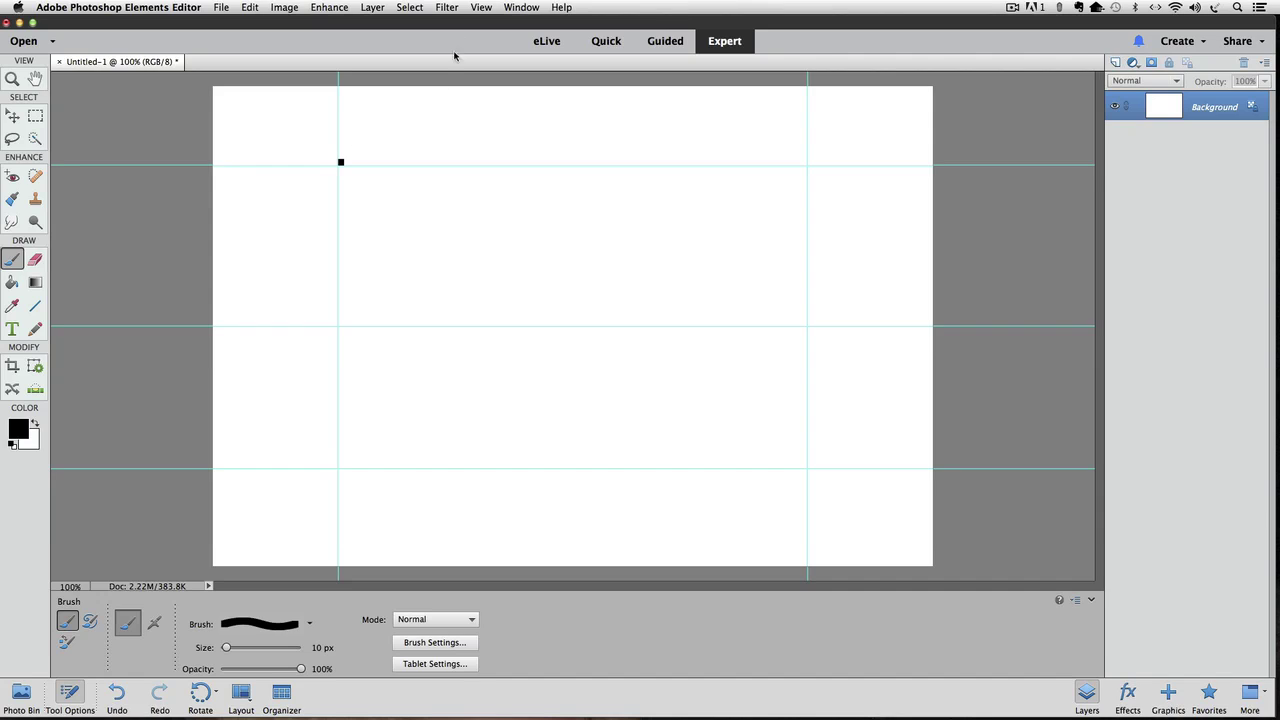
Turn Snap To > Guides back on and undo the test dot.
left_click(481, 7)
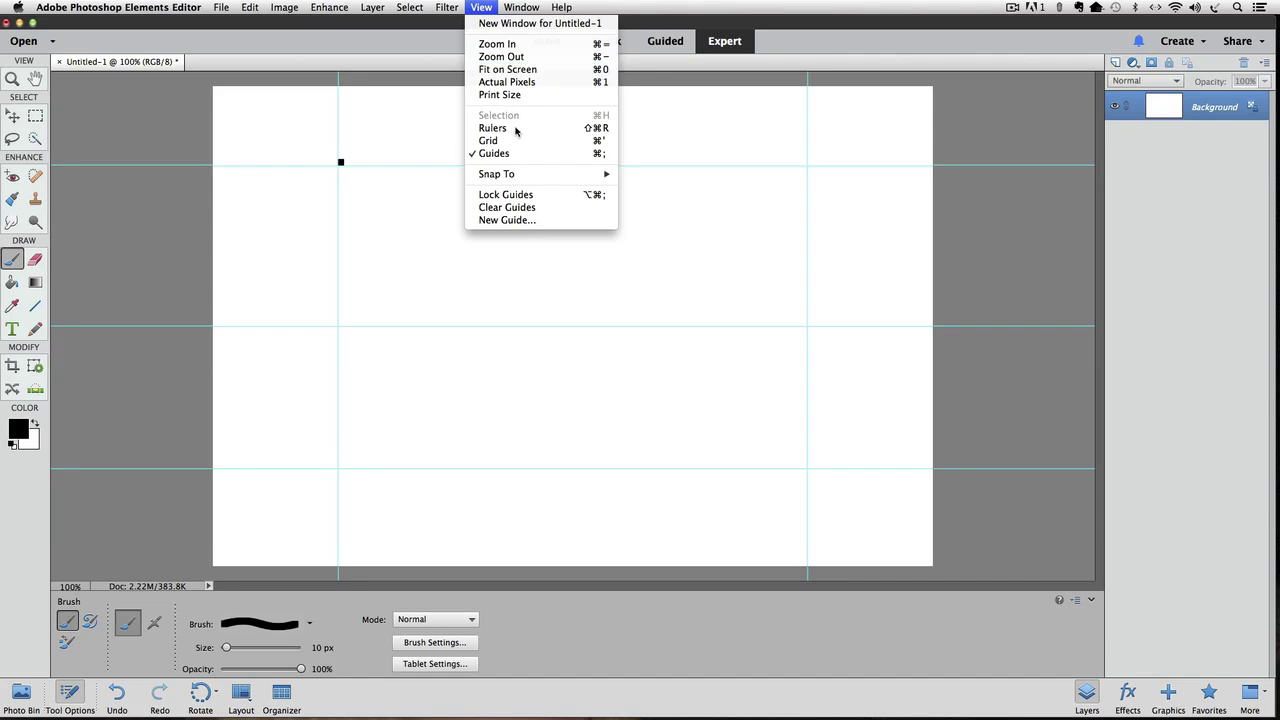
mouse_move(598, 174)
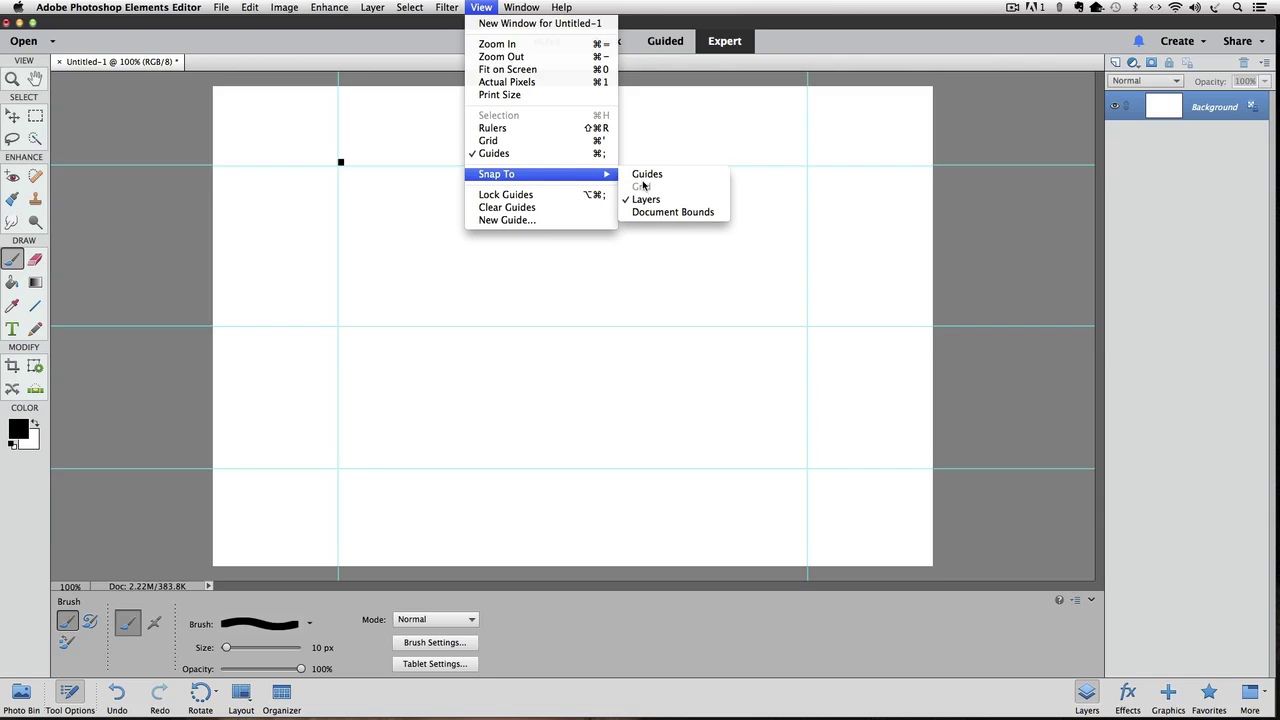
left_click(646, 174)
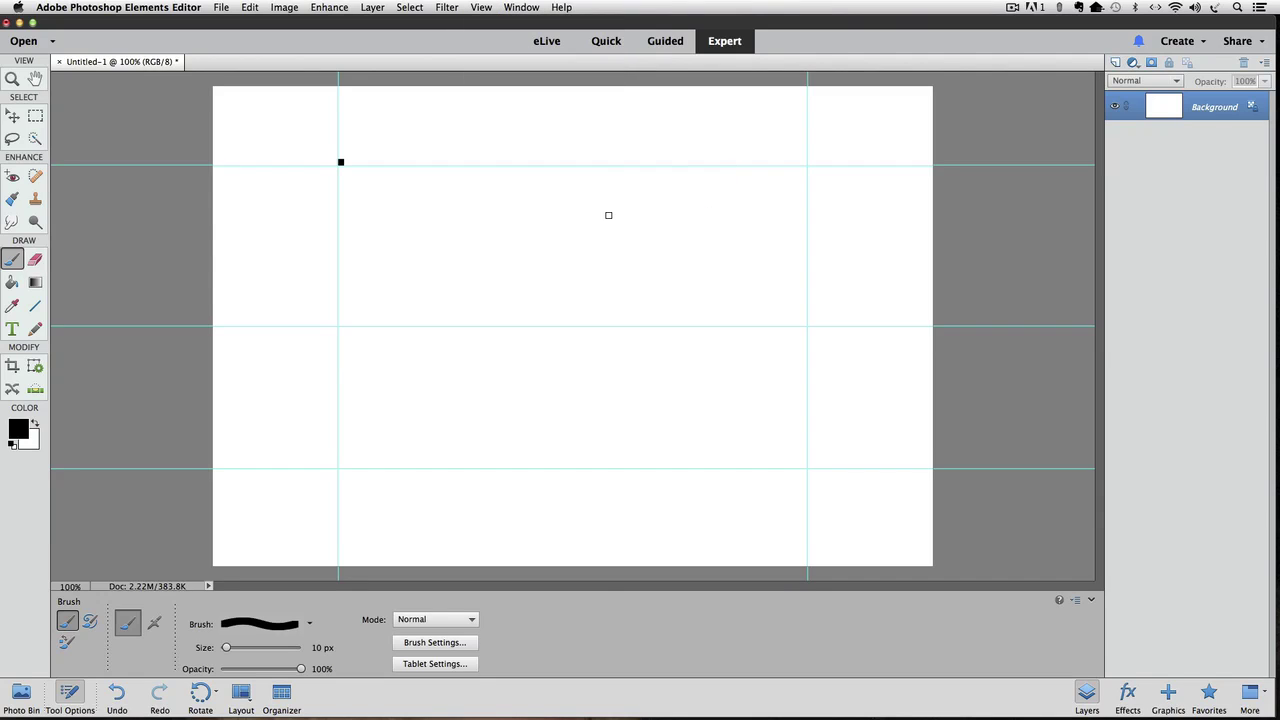
key("super+z")
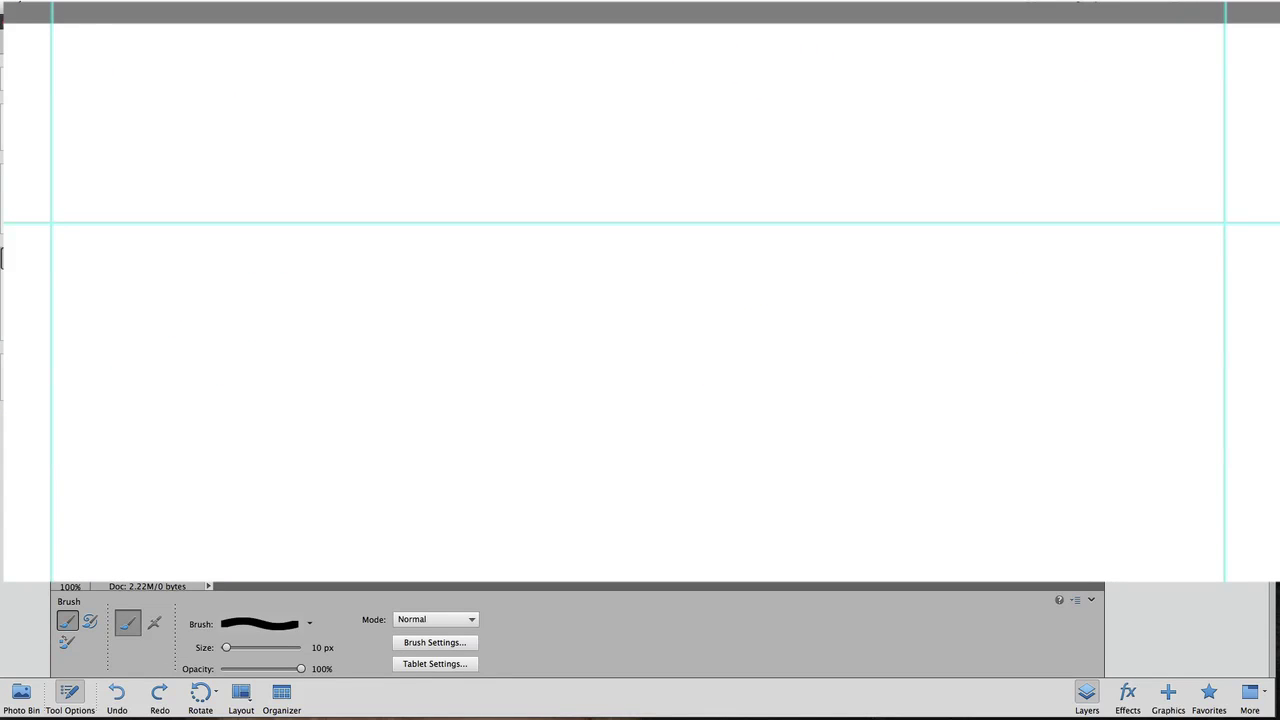
Paint a straight 10 px black line along the top guide from the left to the right guide crossing.
left_click(50, 221)
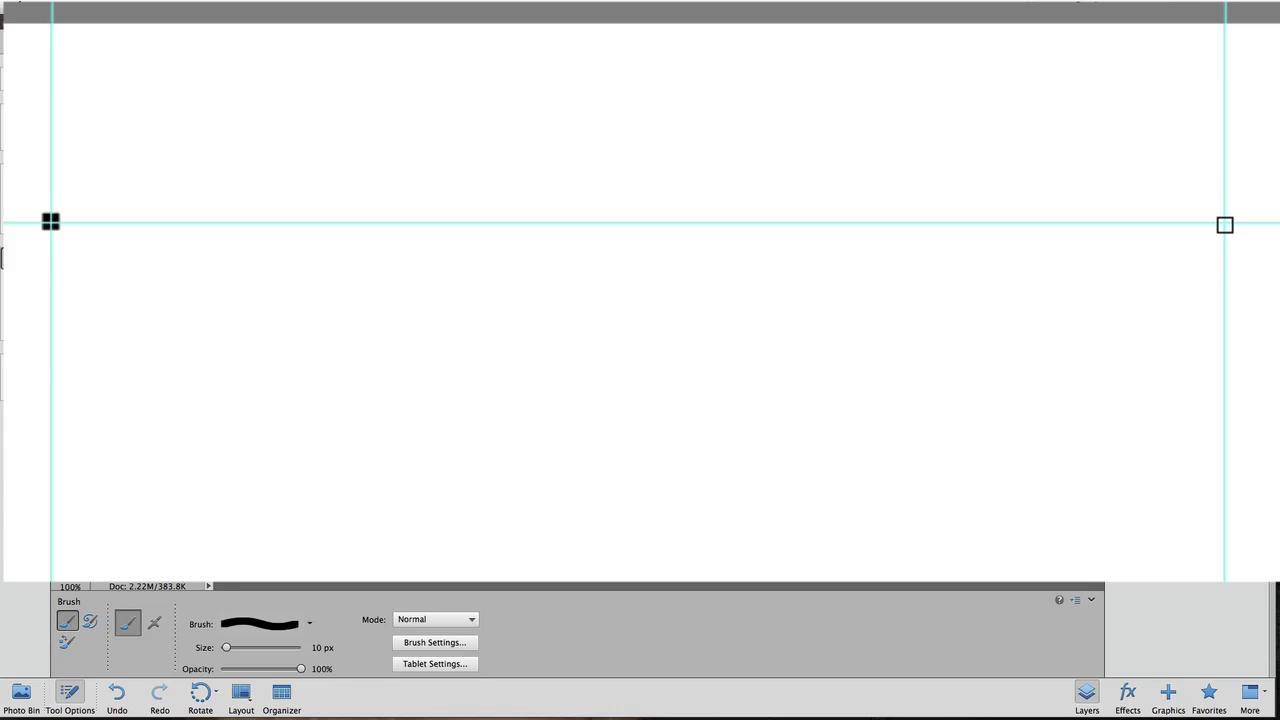
key("shift")
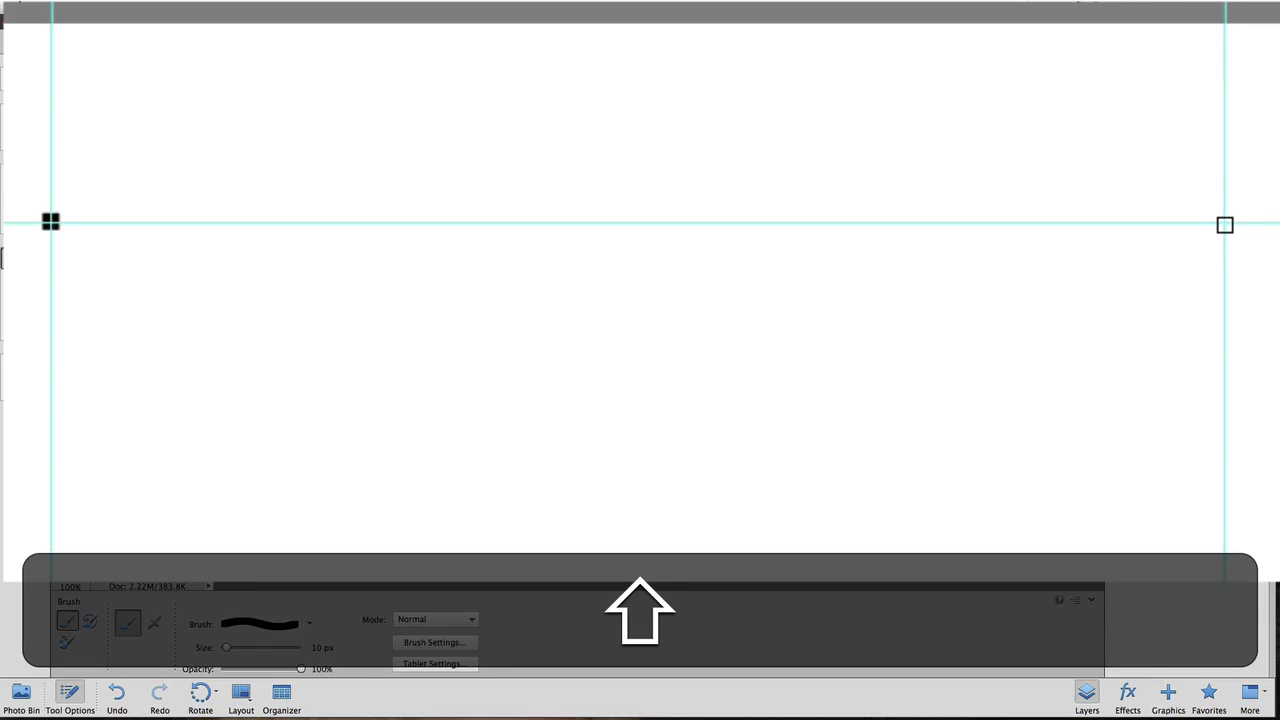
left_click(1225, 224, "shift")
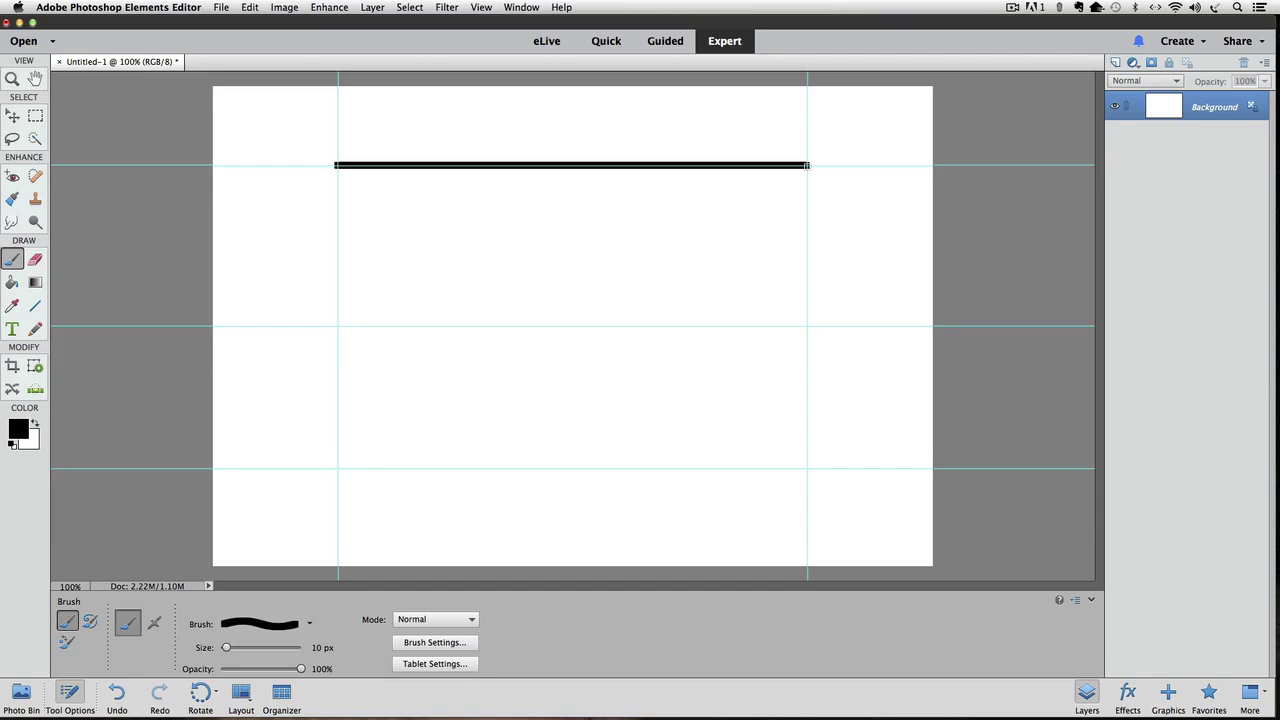
left_click(481, 7)
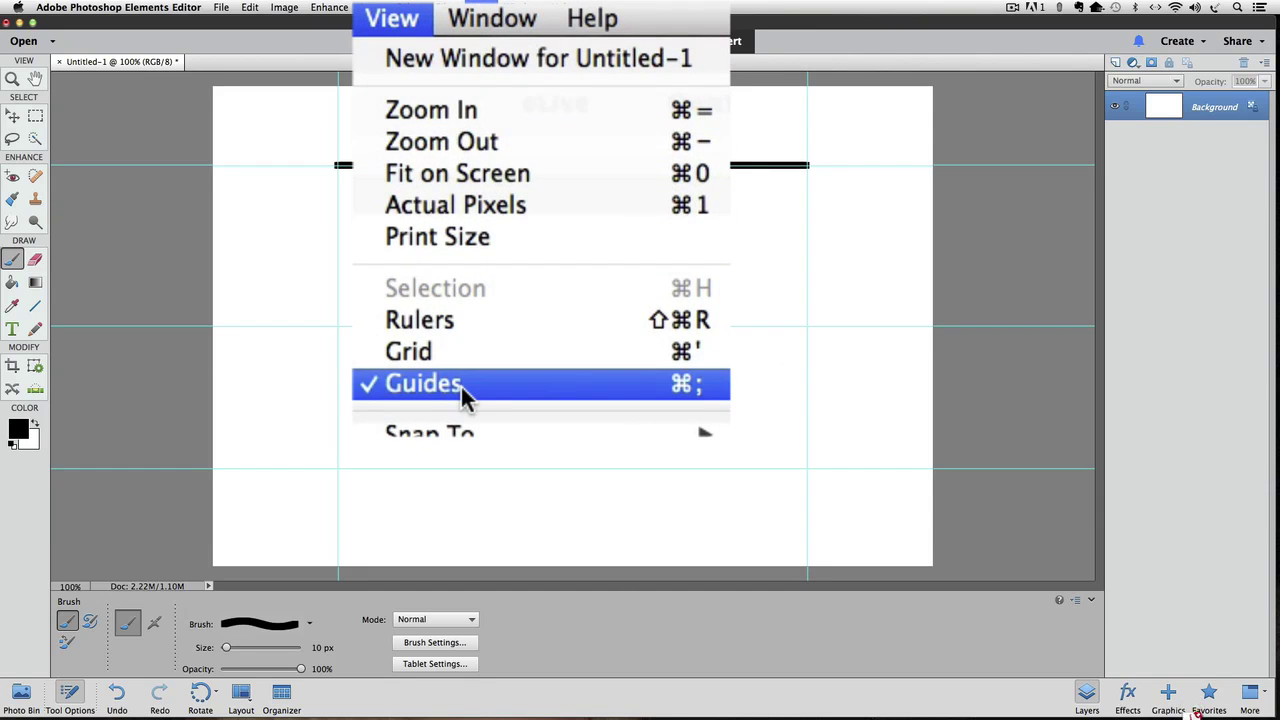
left_click(459, 266)
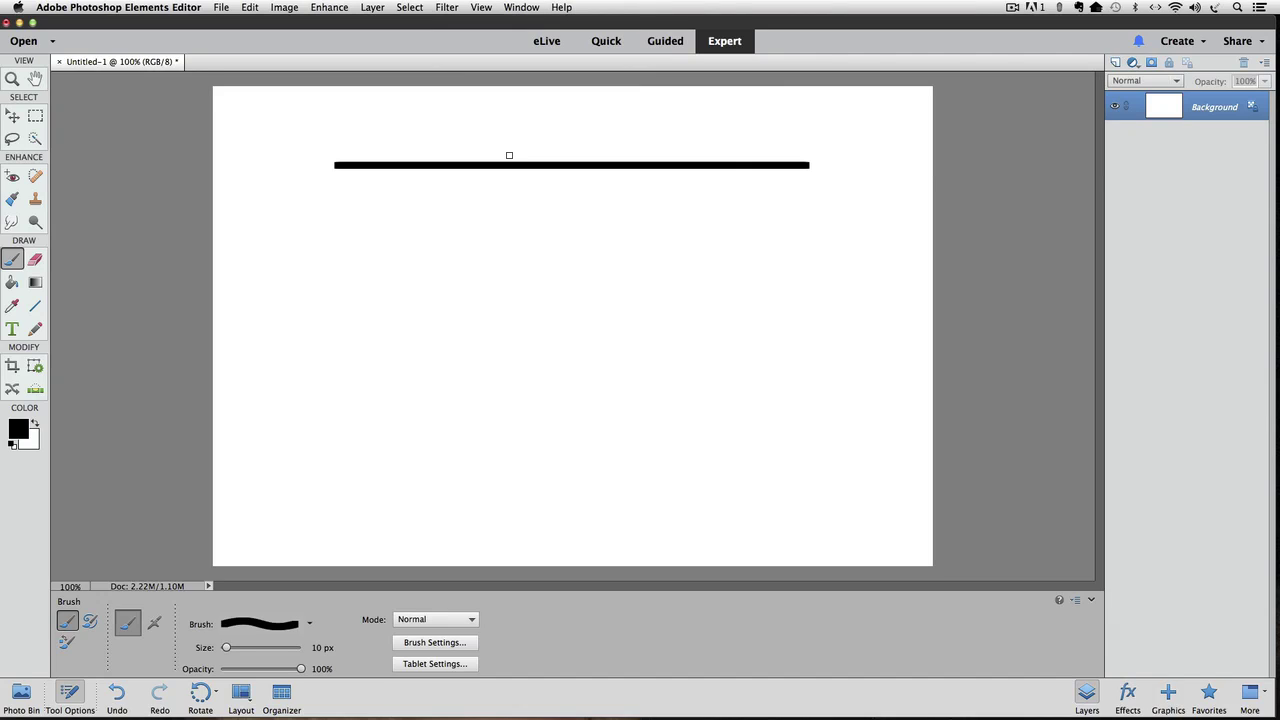
left_click(487, 9)
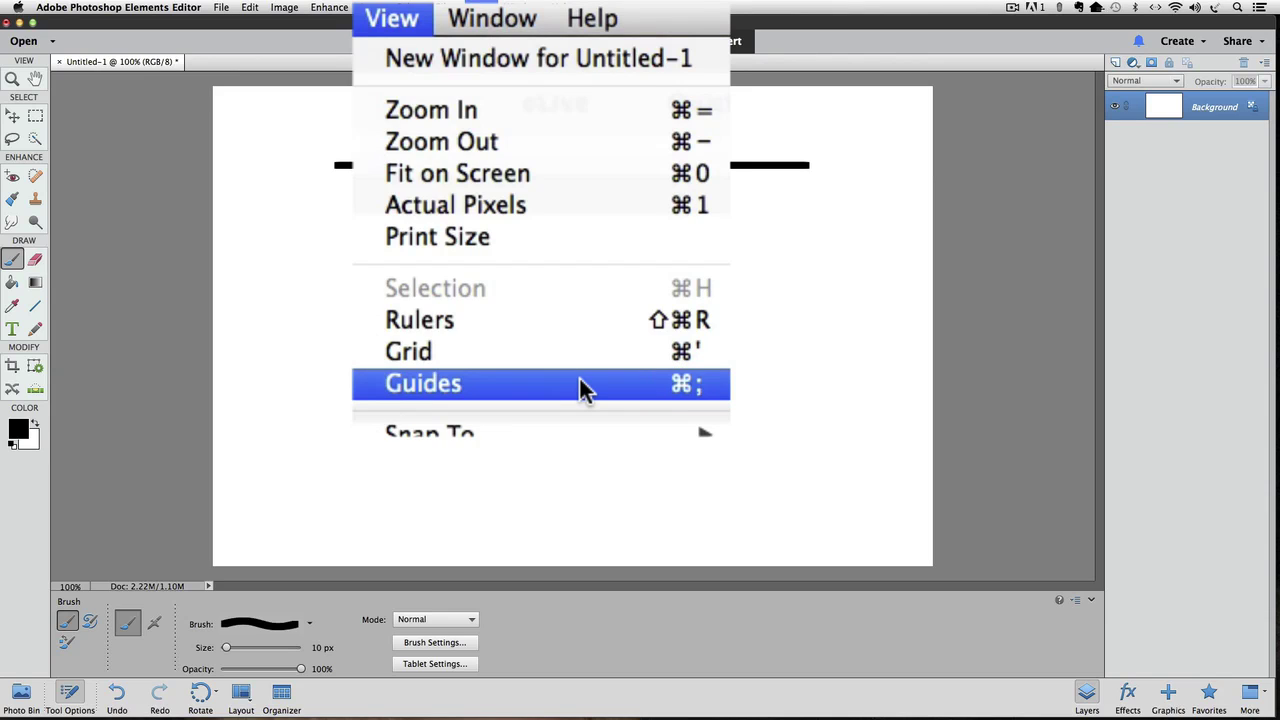
left_click(579, 383)
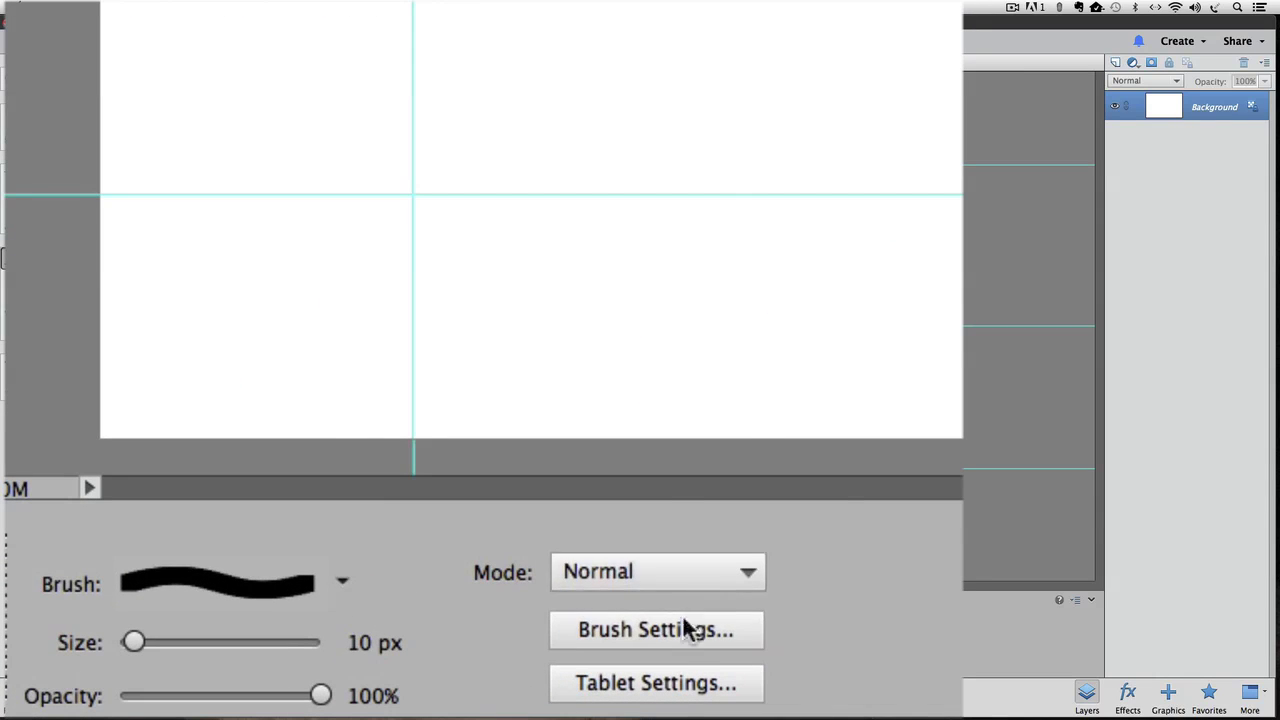
In Brush Settings, set Spacing to 190% and Roundness to 50% to make dashes.
left_click(686, 632)
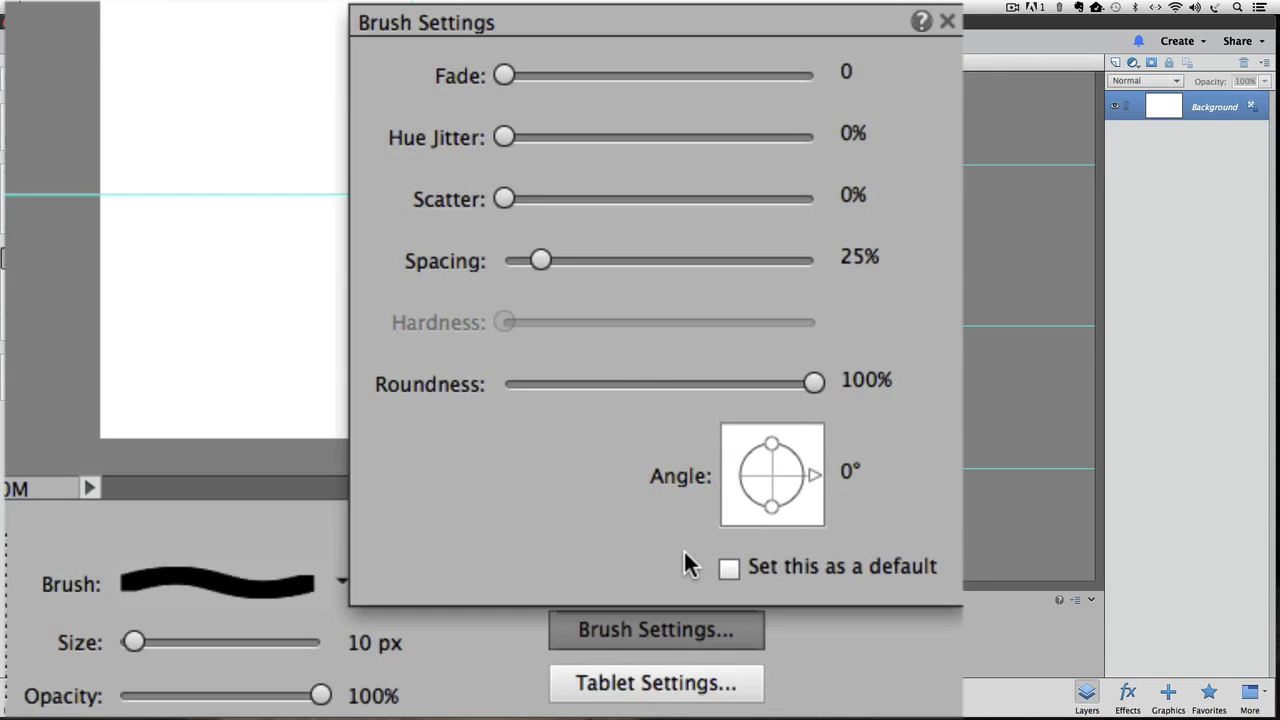
left_click_drag(542, 258, 608, 266)
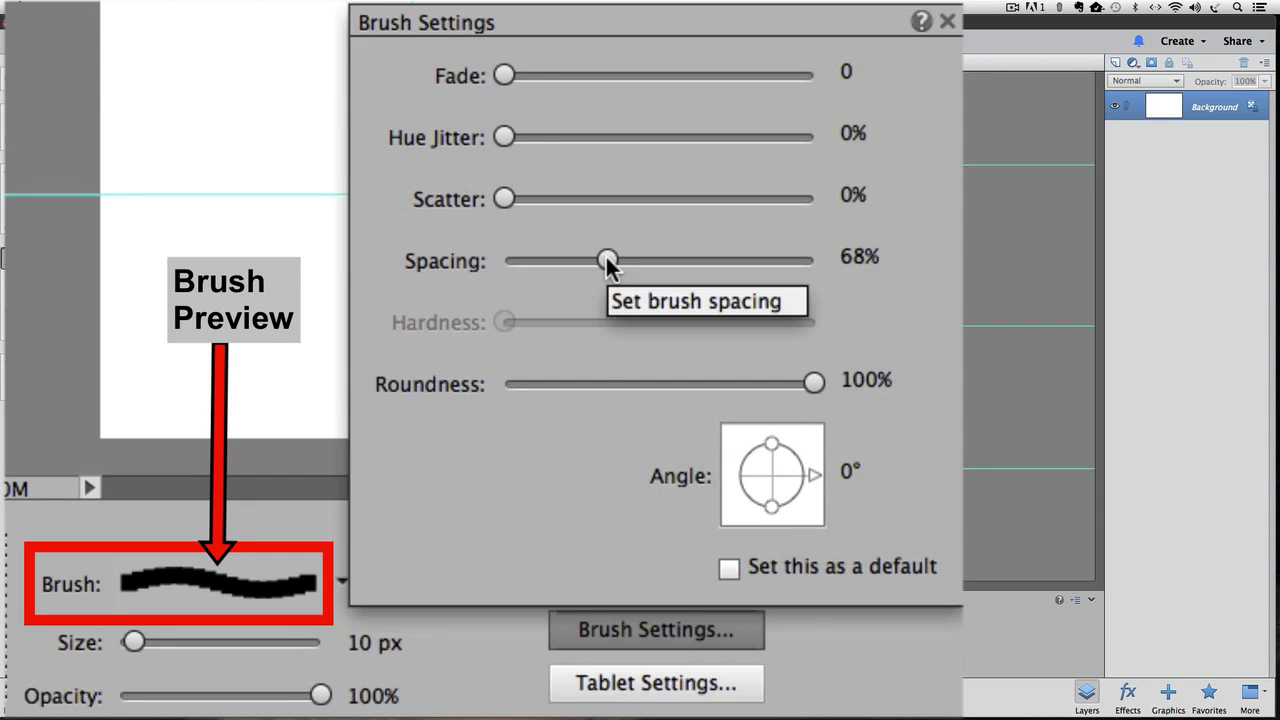
left_click_drag(607, 260, 709, 260)
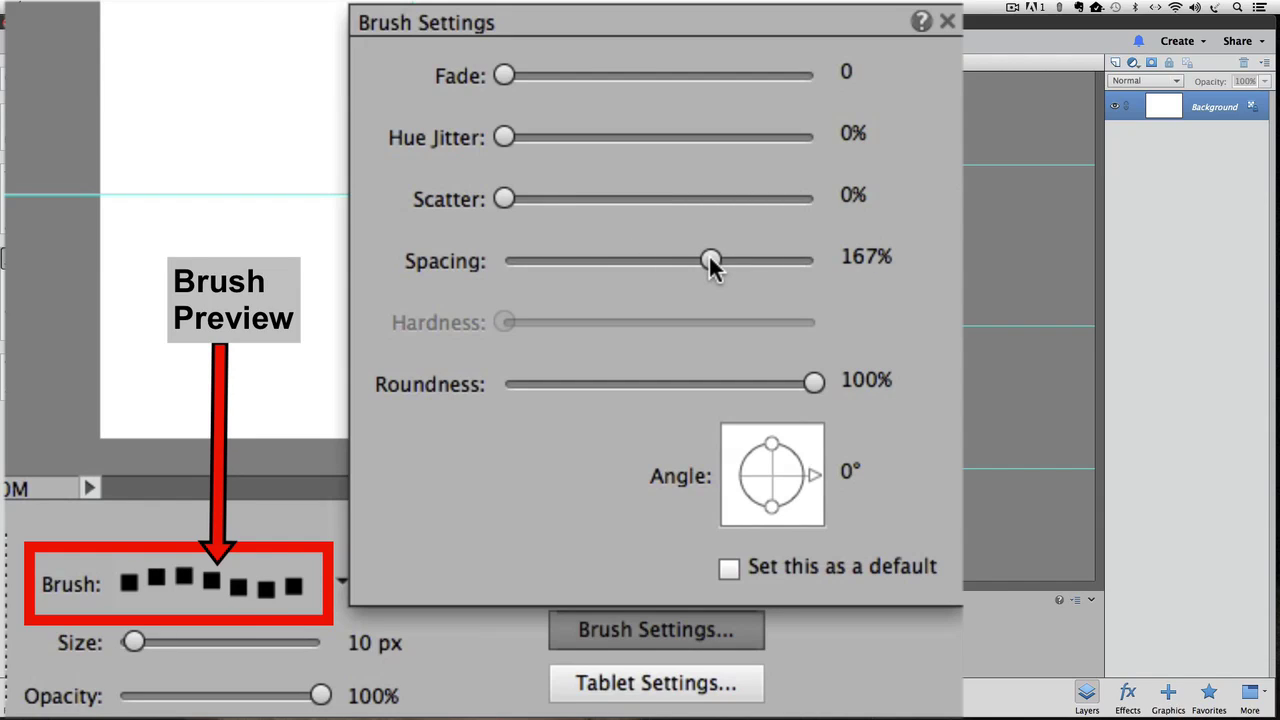
left_click_drag(709, 254, 727, 258)
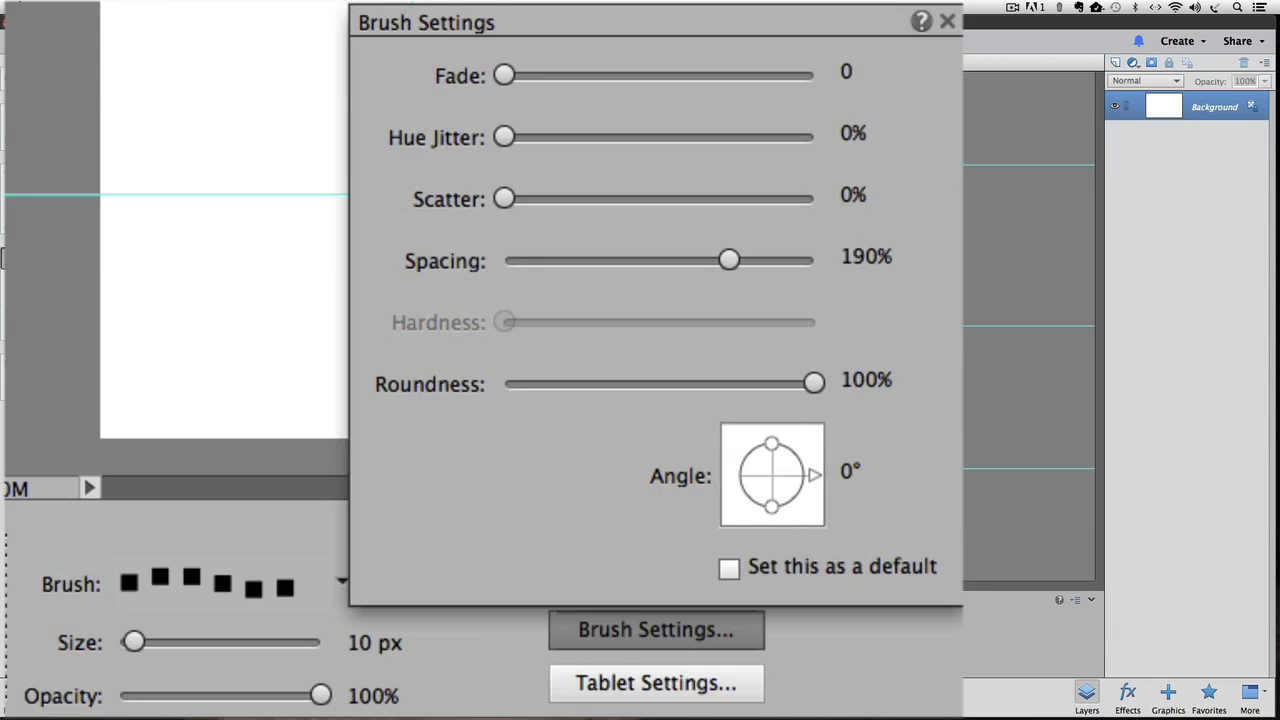
left_click_drag(814, 381, 658, 383)
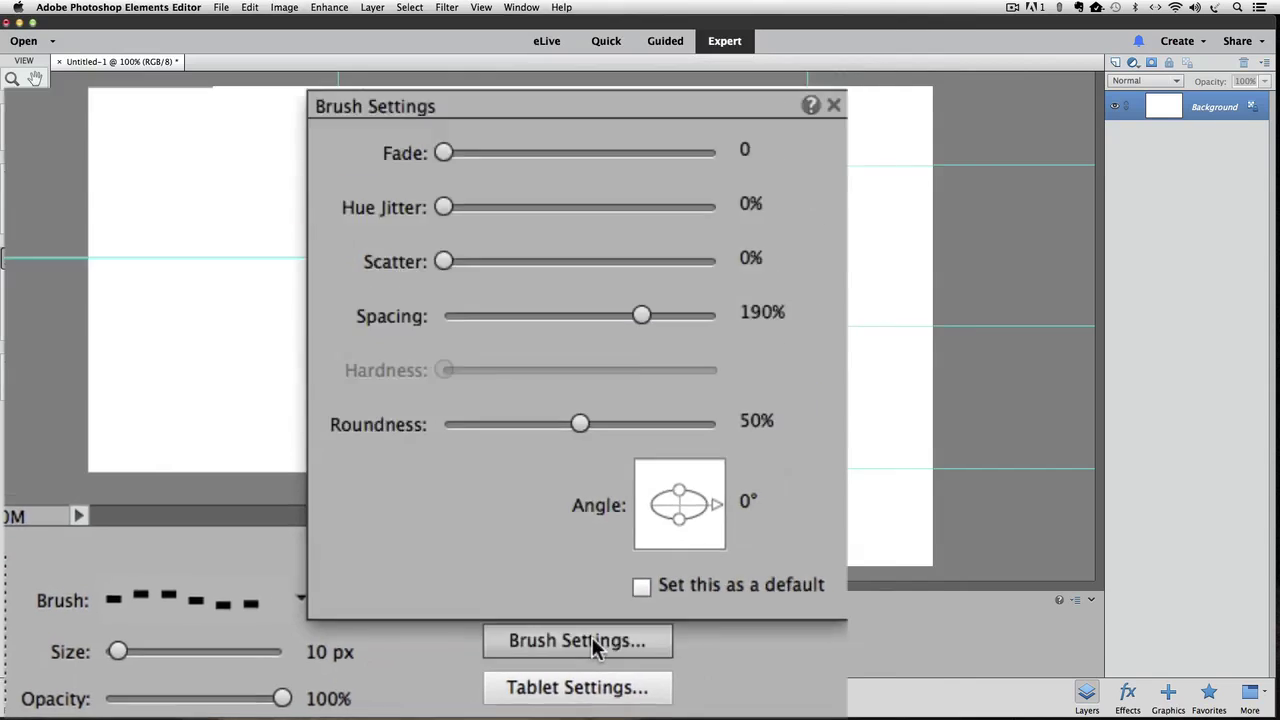
left_click(660, 630)
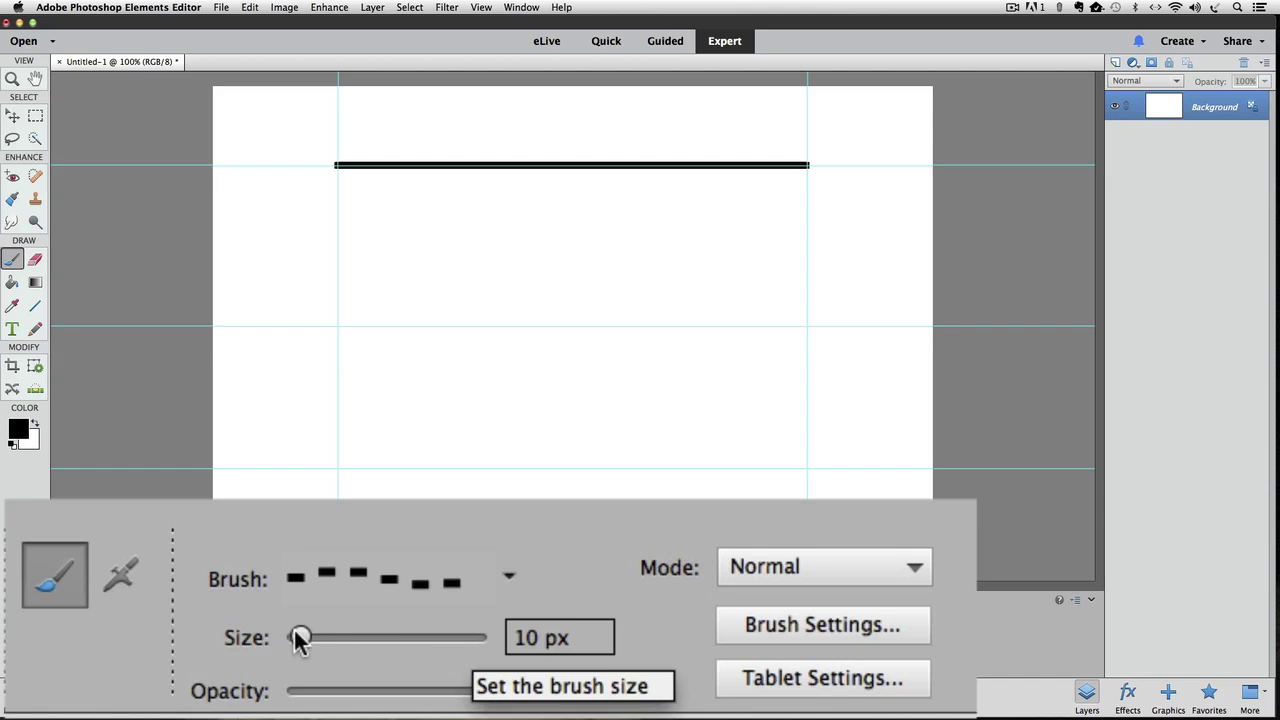
Set the brush Size slider in Tool Options to 20 px.
left_click_drag(298, 632, 316, 629)
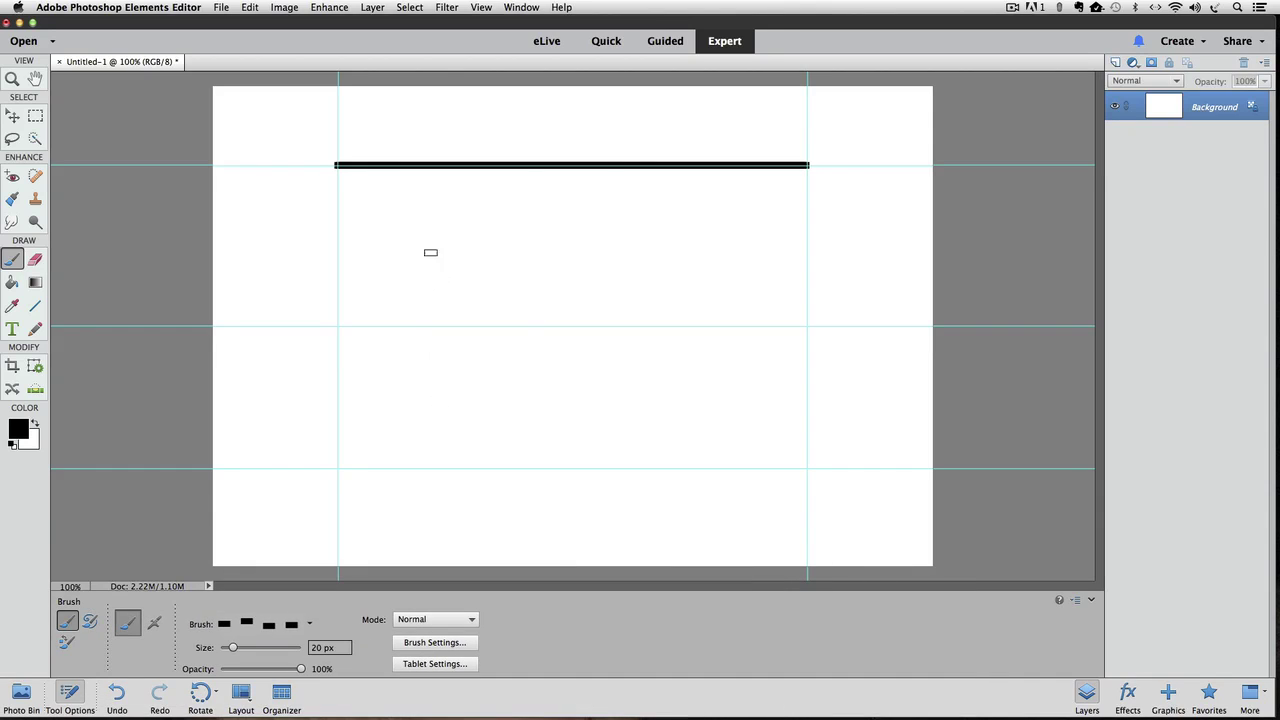
left_click_drag(403, 180, 405, 177)
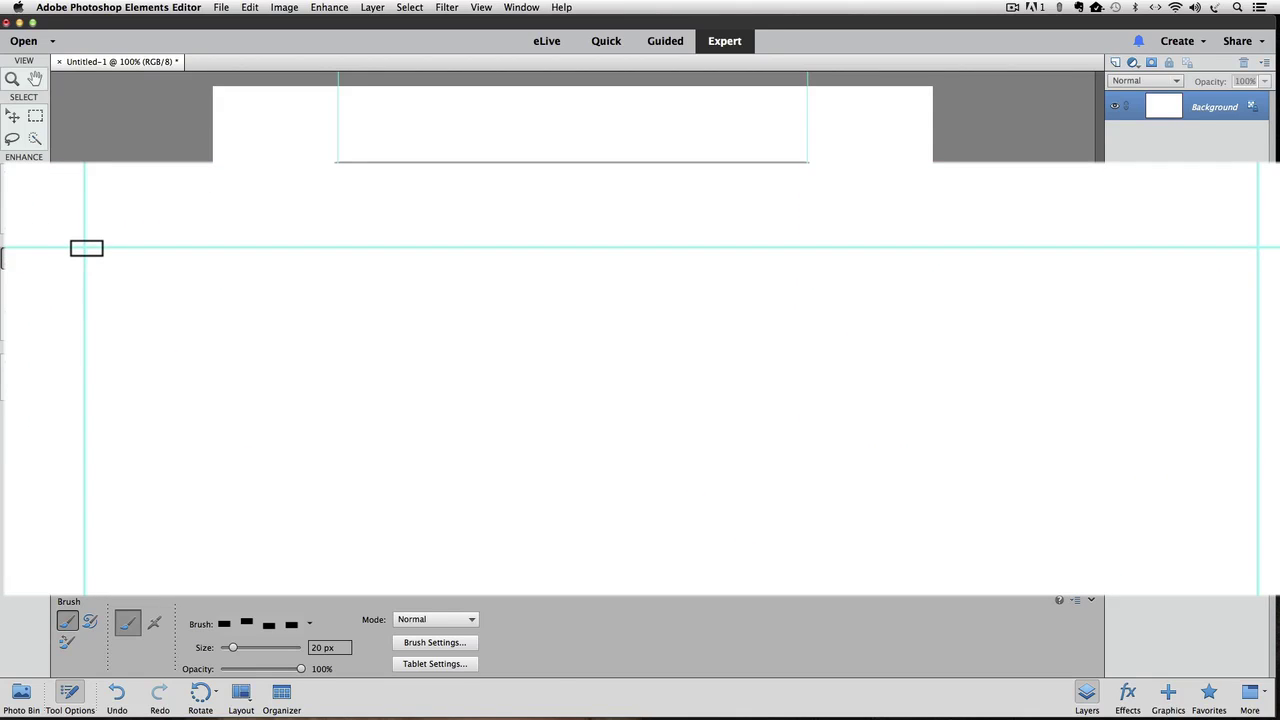
Paint a straight square-dash line along the middle guide, from the left guide to the right guide.
left_click(86, 248)
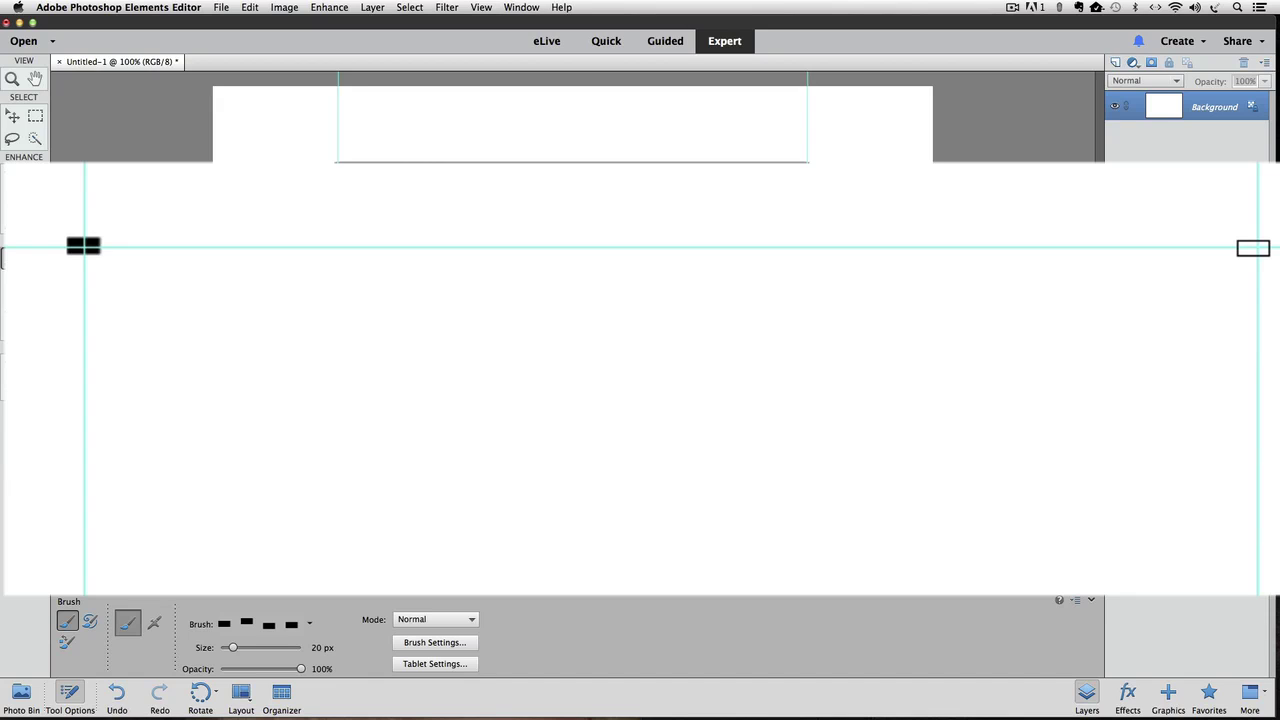
key("shift")
left_click(1253, 248, "shift")
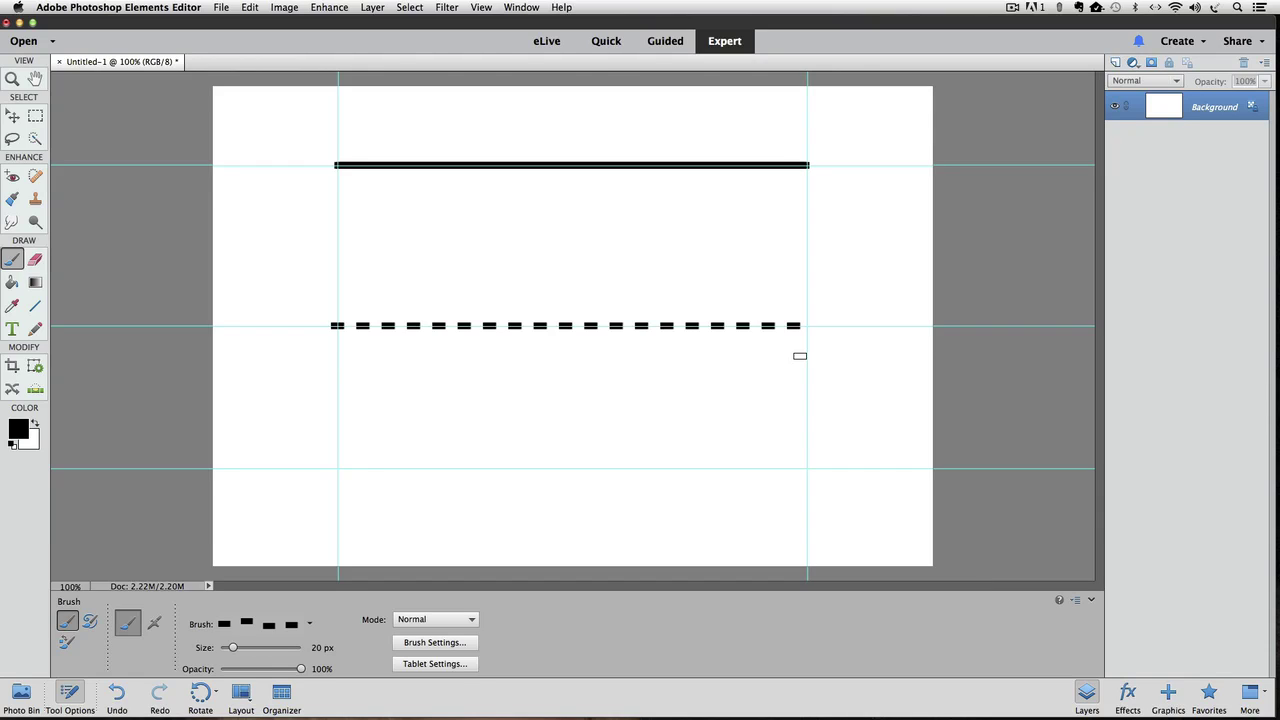
Load the Basic Brushes library and pick its 12 px round brush tip.
left_click(272, 627)
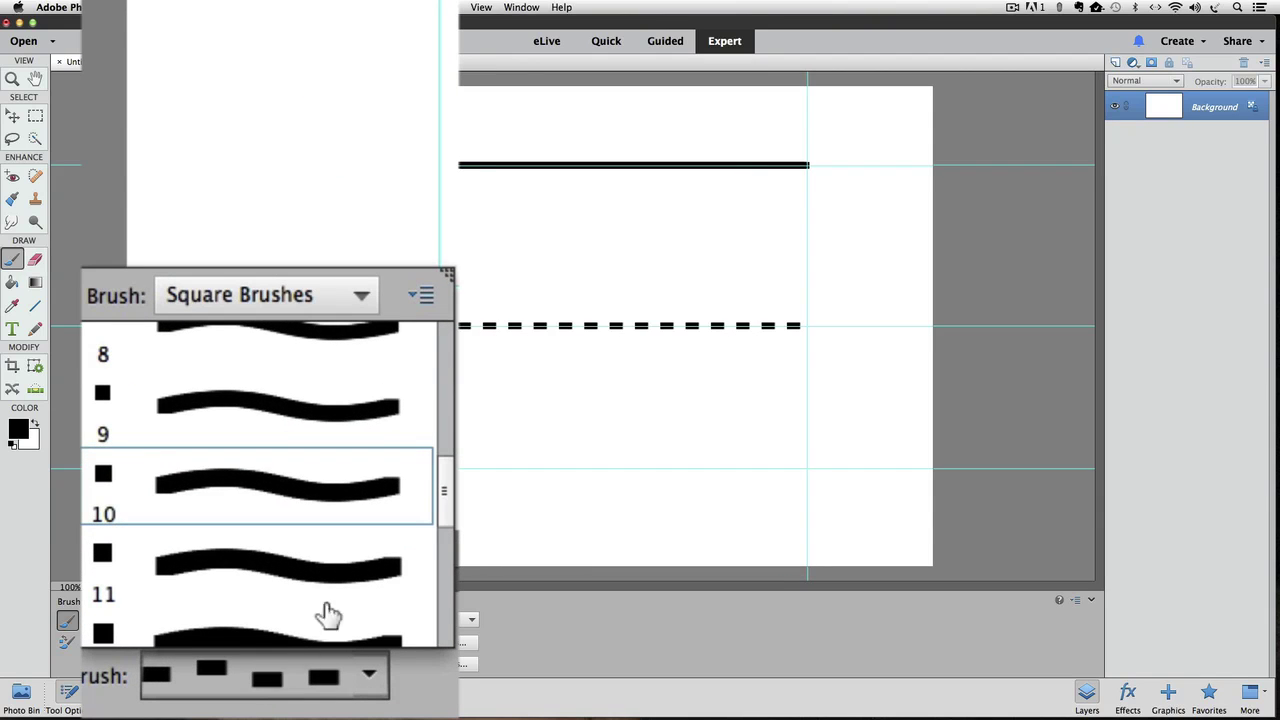
left_click(366, 292)
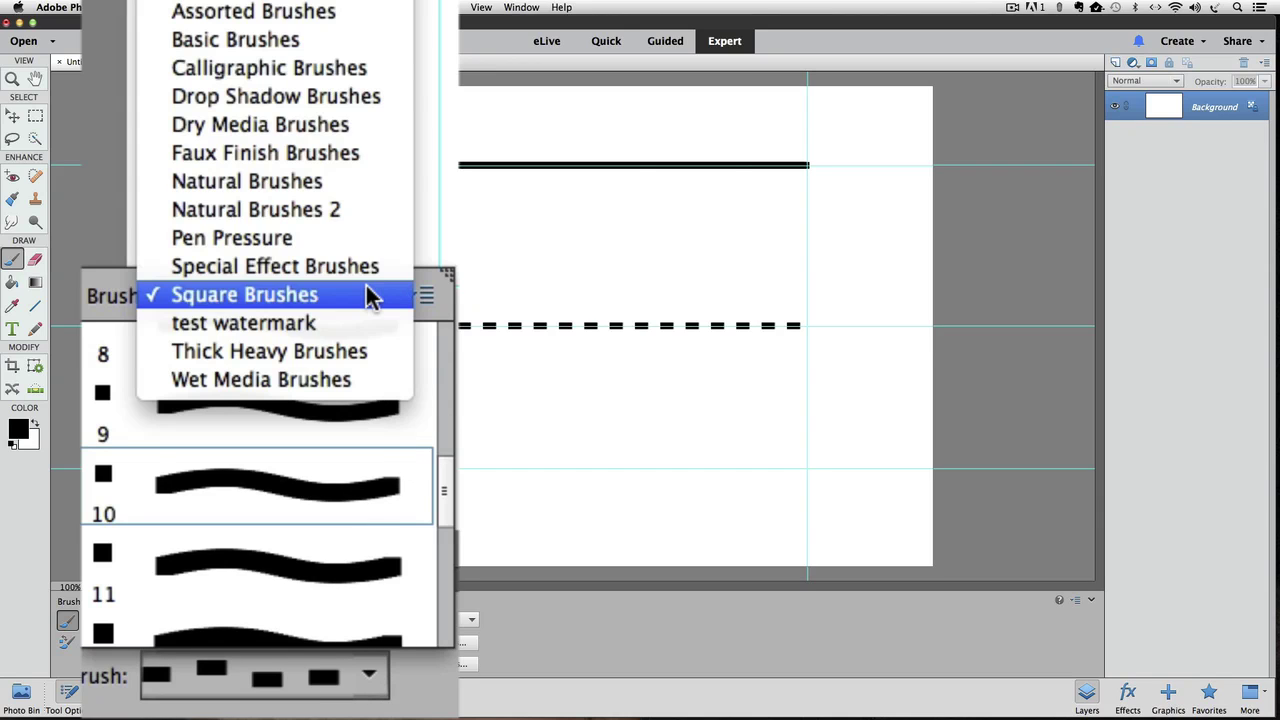
left_click(303, 40)
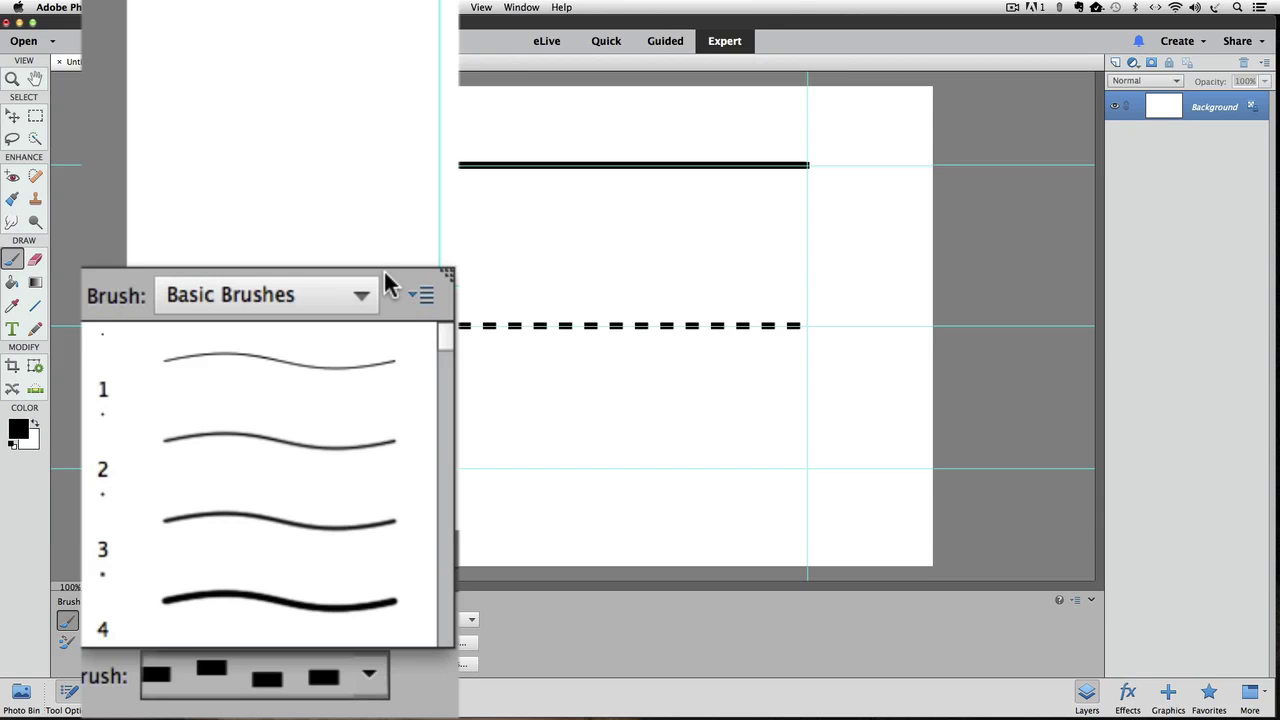
left_click_drag(444, 334, 446, 388)
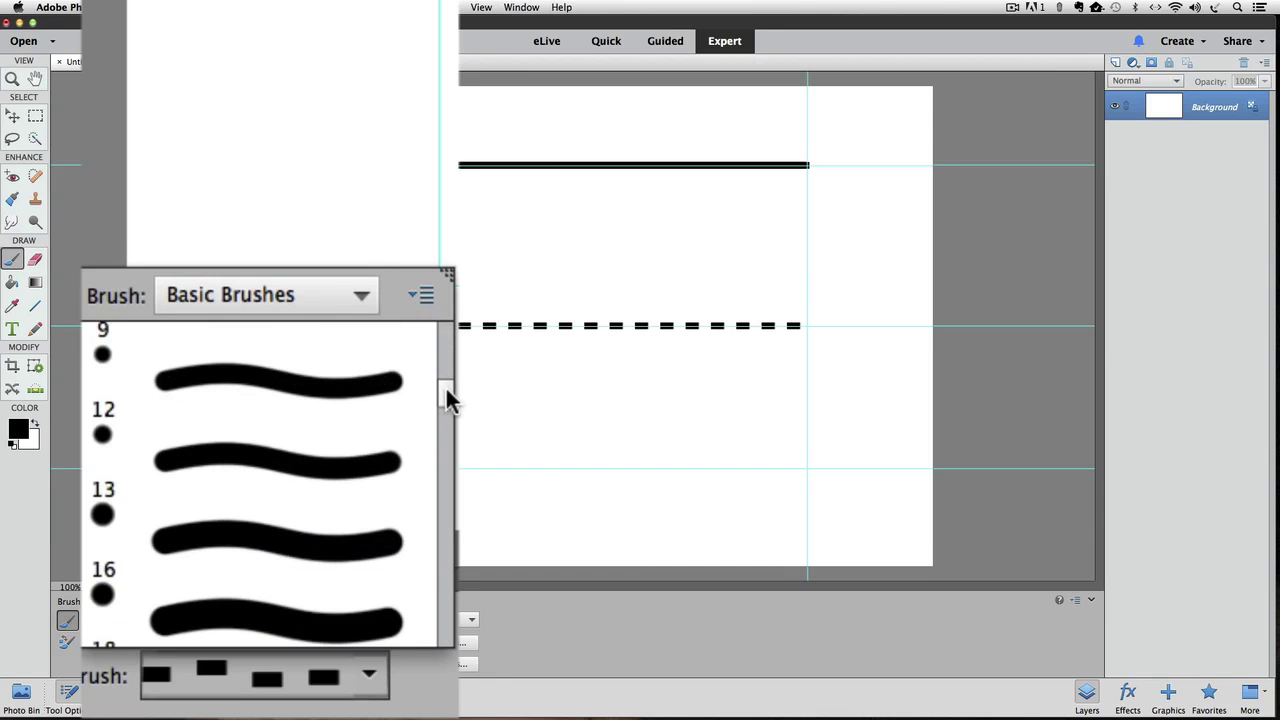
left_click(103, 415)
left_click(103, 415)
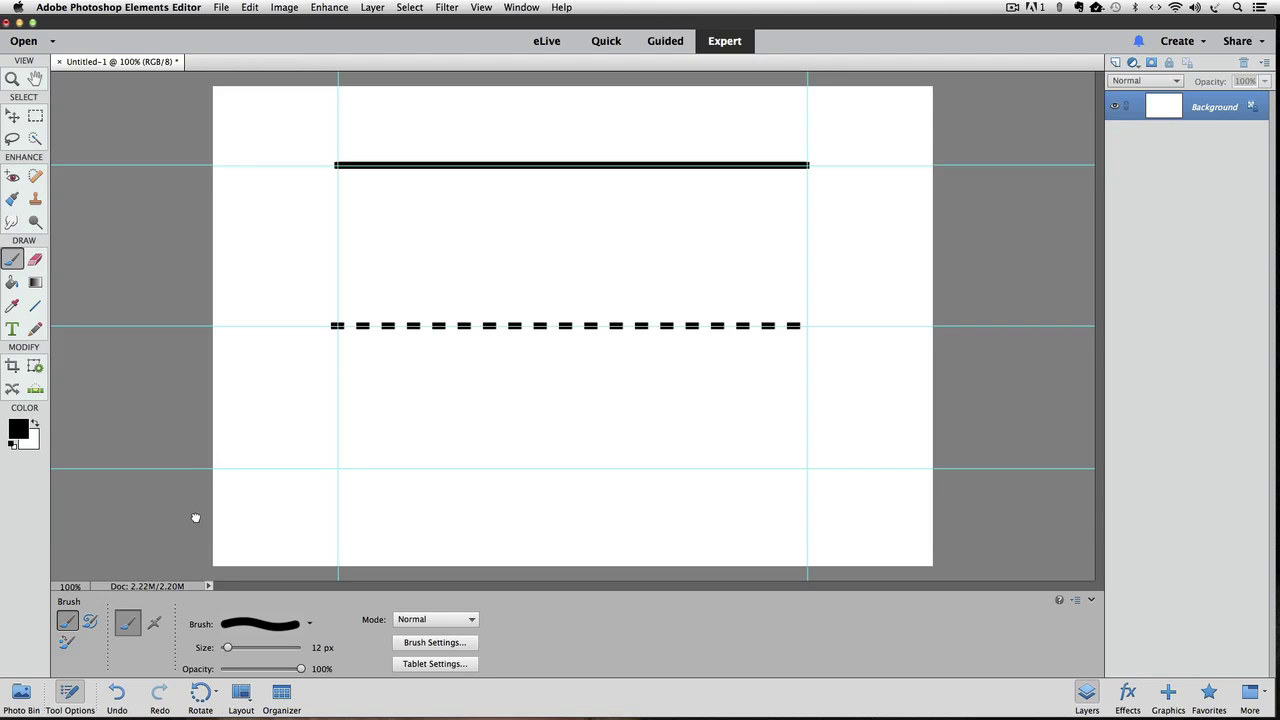
Set the 12 px round brush's Spacing to 190% in Brush Settings for separated dots.
left_click(434, 642)
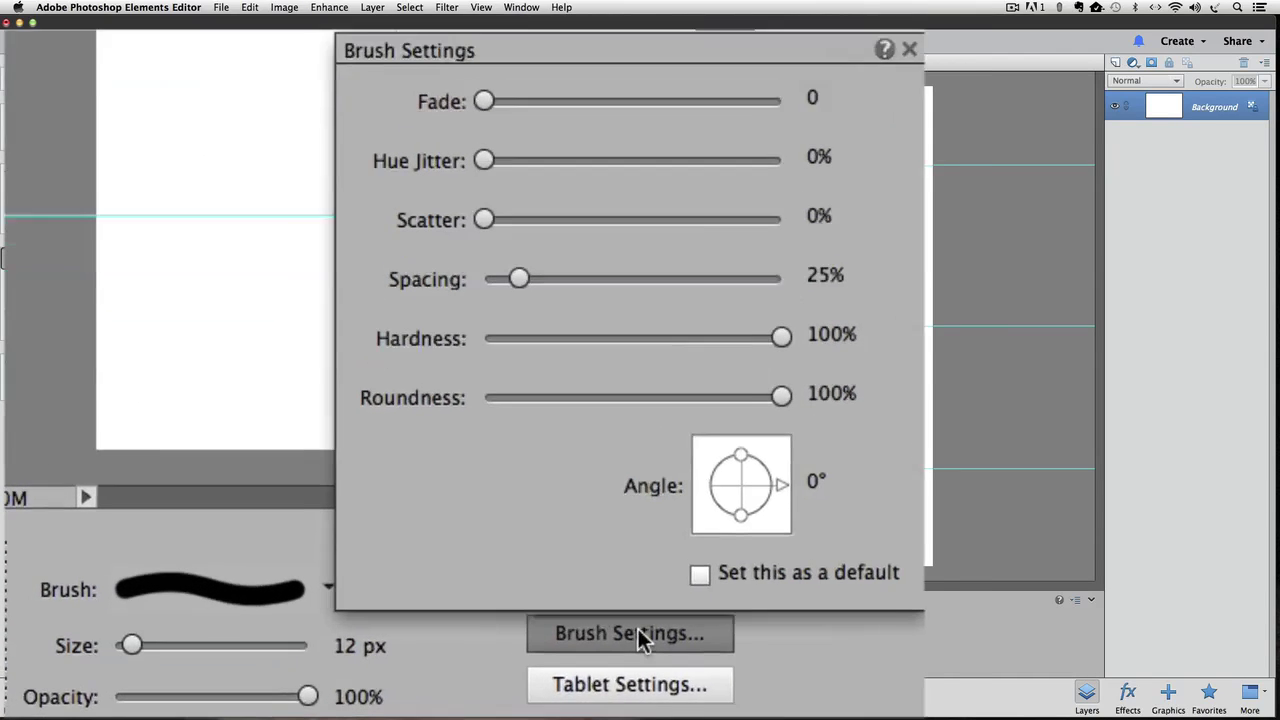
left_click_drag(521, 278, 727, 250)
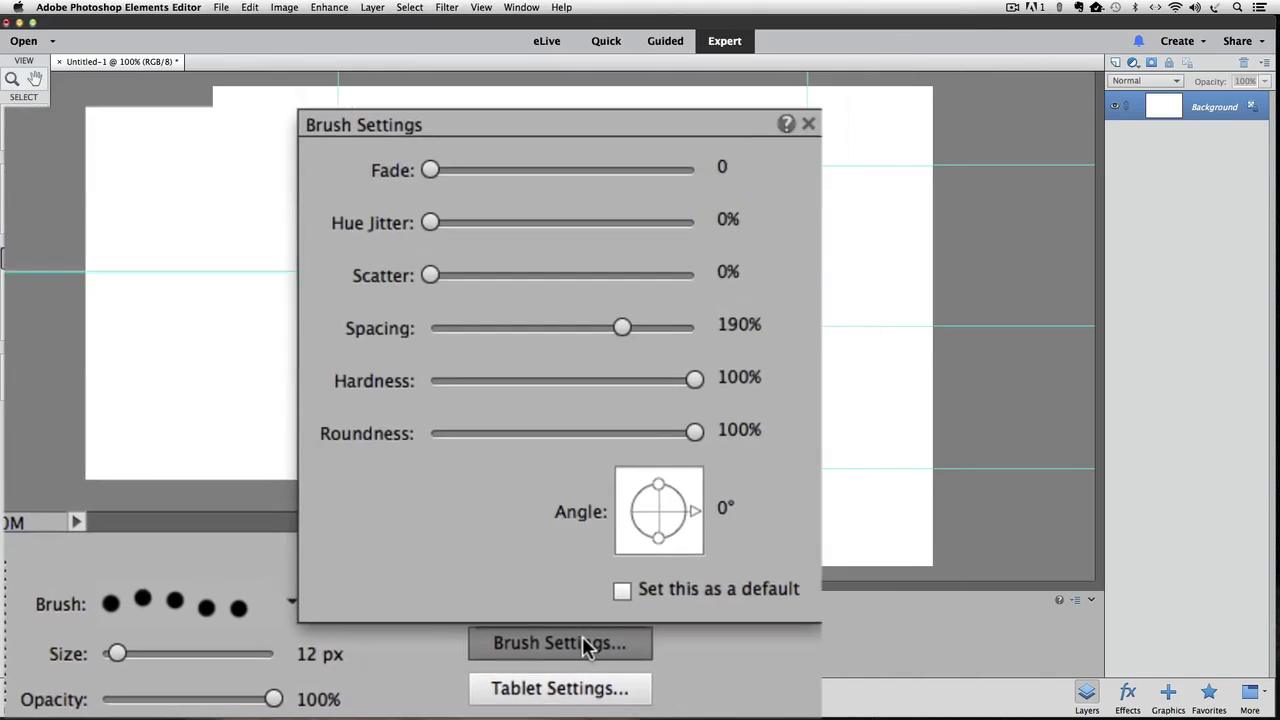
left_click(670, 644)
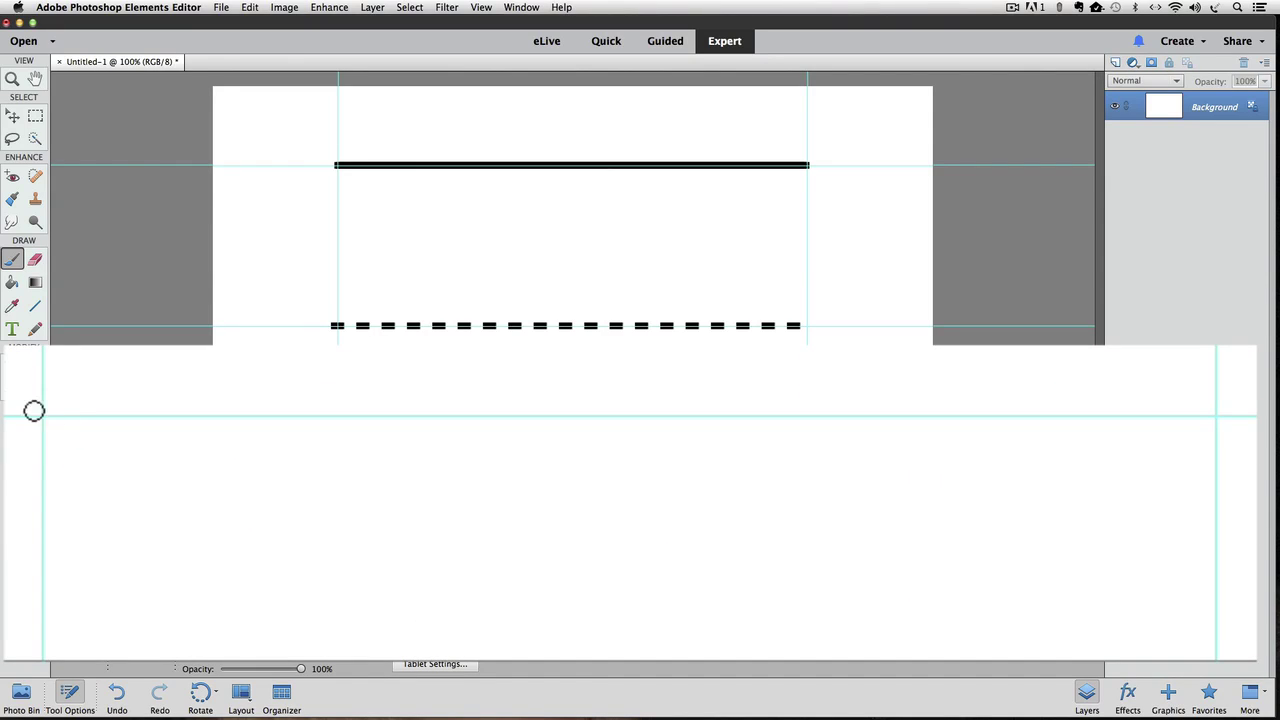
Paint a straight line of round dots along the lower guide, from the left to the right guide.
left_click(42, 416)
key("shift")
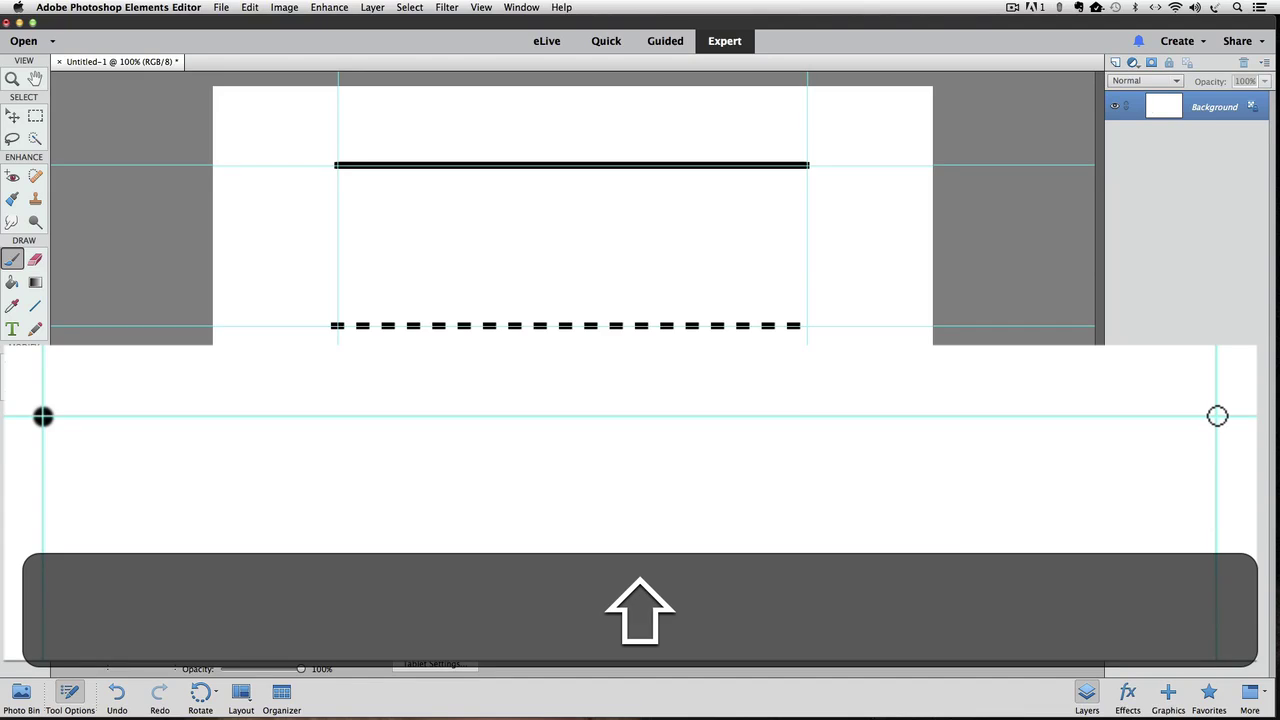
left_click(1217, 416, "shift")
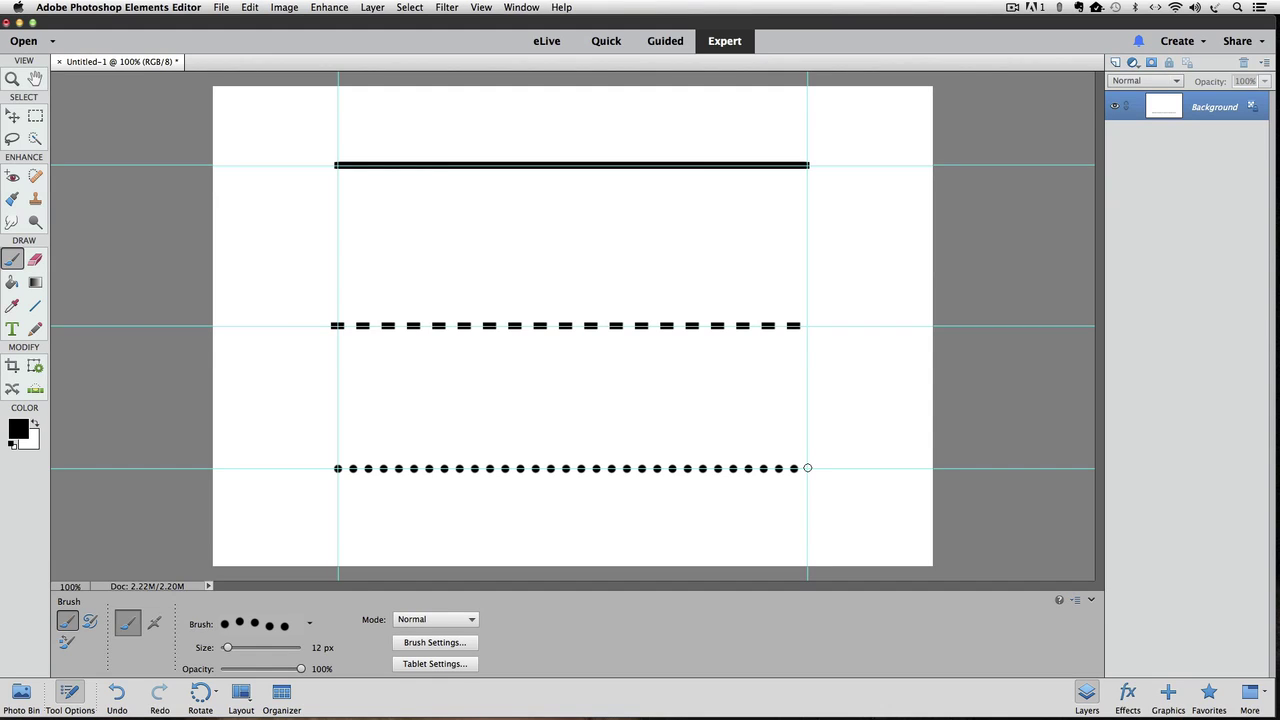
Hide the guides to check the lines, undo the last stroke, and show the guides again.
key("super+semicolon")
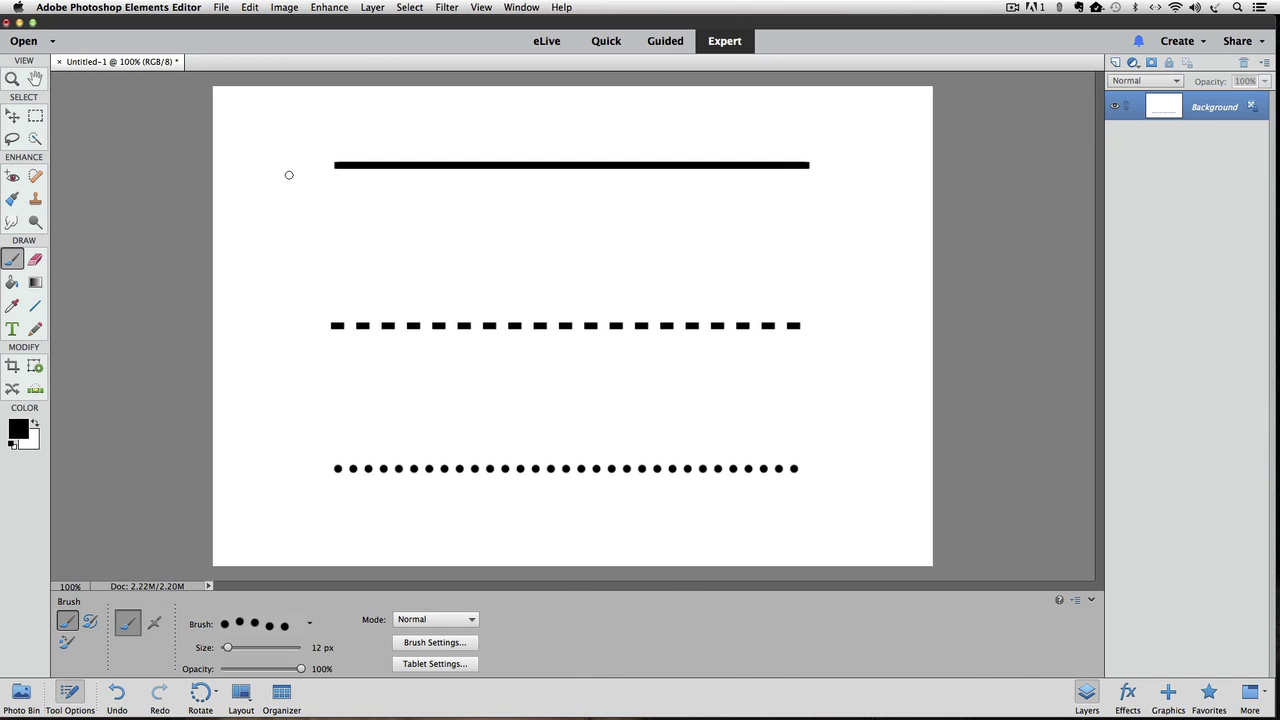
key("super+z")
key("super+semicolon")
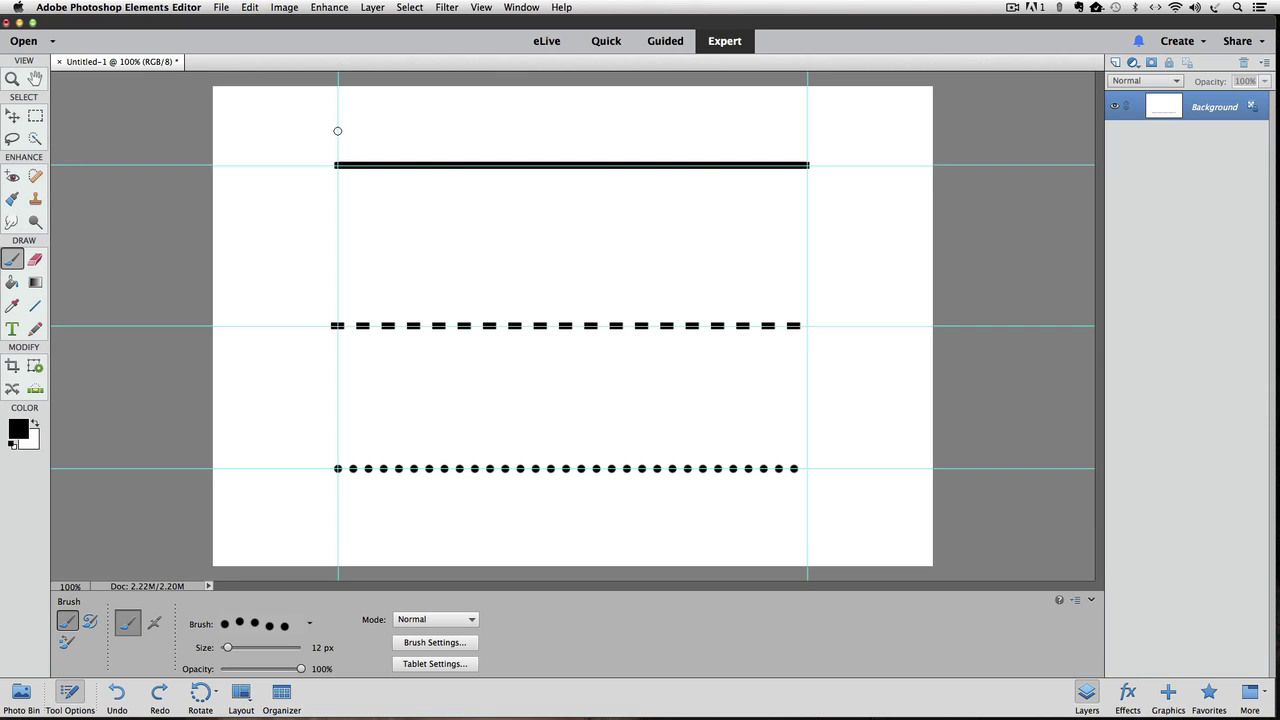
Paint a vertical dotted line down the left guide, from above the solid line to above the dashed line.
left_click(338, 131)
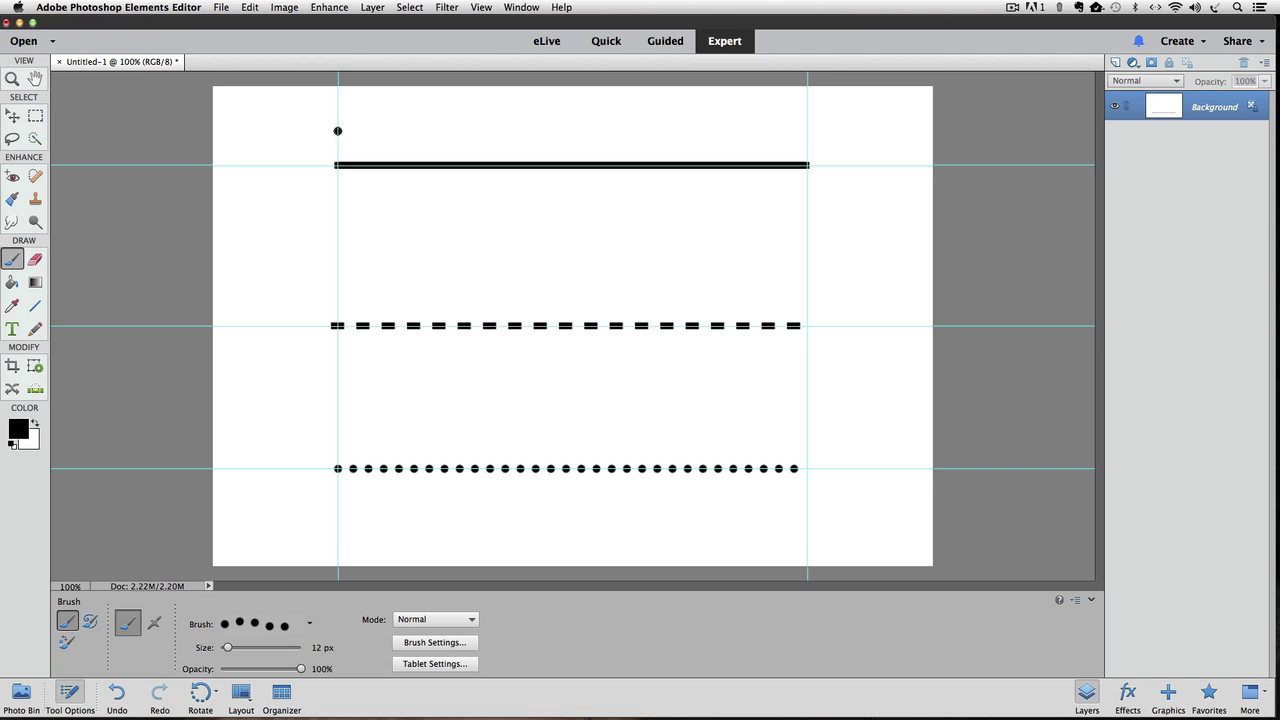
left_click(338, 288, "shift")
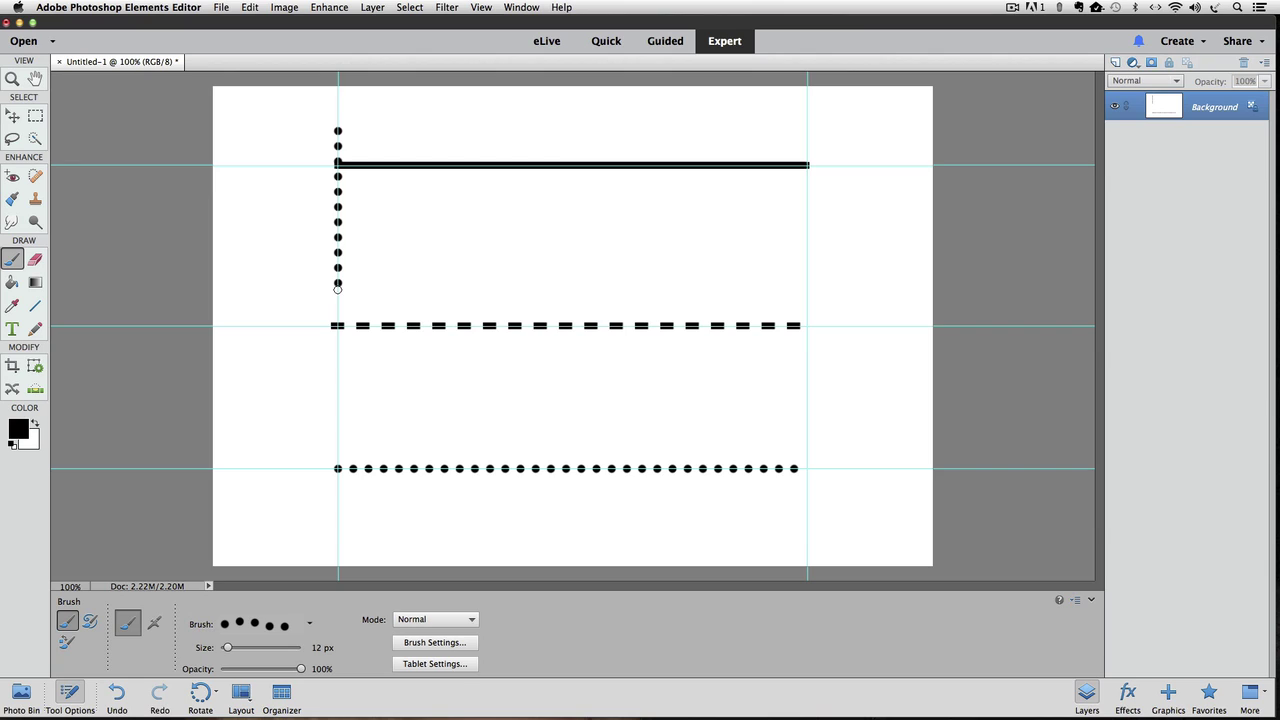
Paint a dotted diagonal line sloping down-right from below the solid line toward the dashed line.
left_click(387, 201)
left_click(603, 293, "shift")
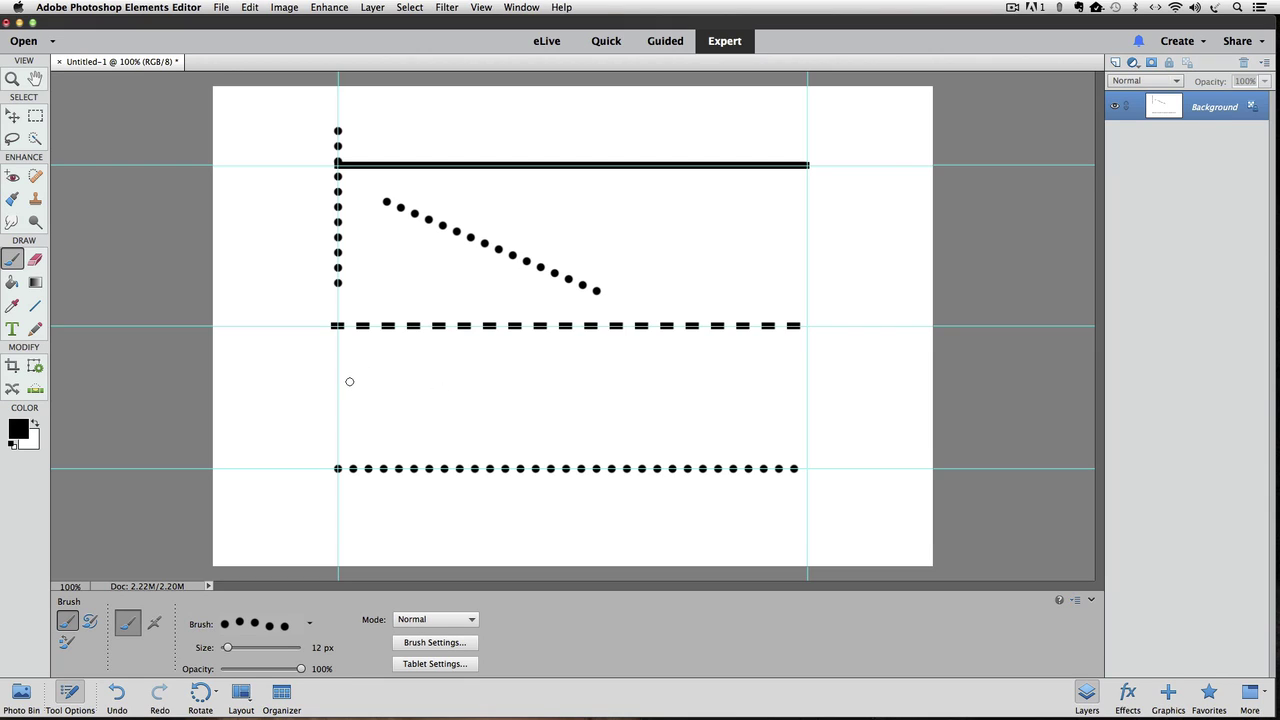
Paint a horizontal dotted line below the dashed line, extending it to the right guide.
left_click(349, 381)
key("shift")
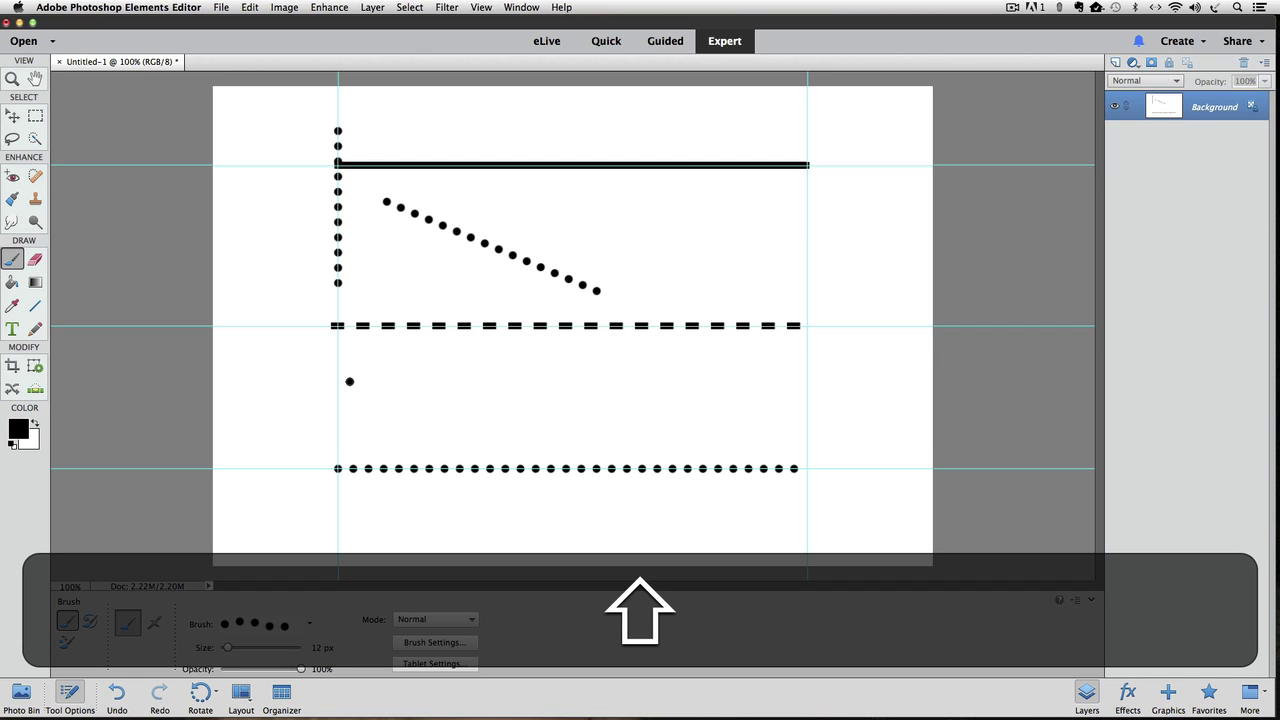
left_click_drag(349, 381, 673, 393)
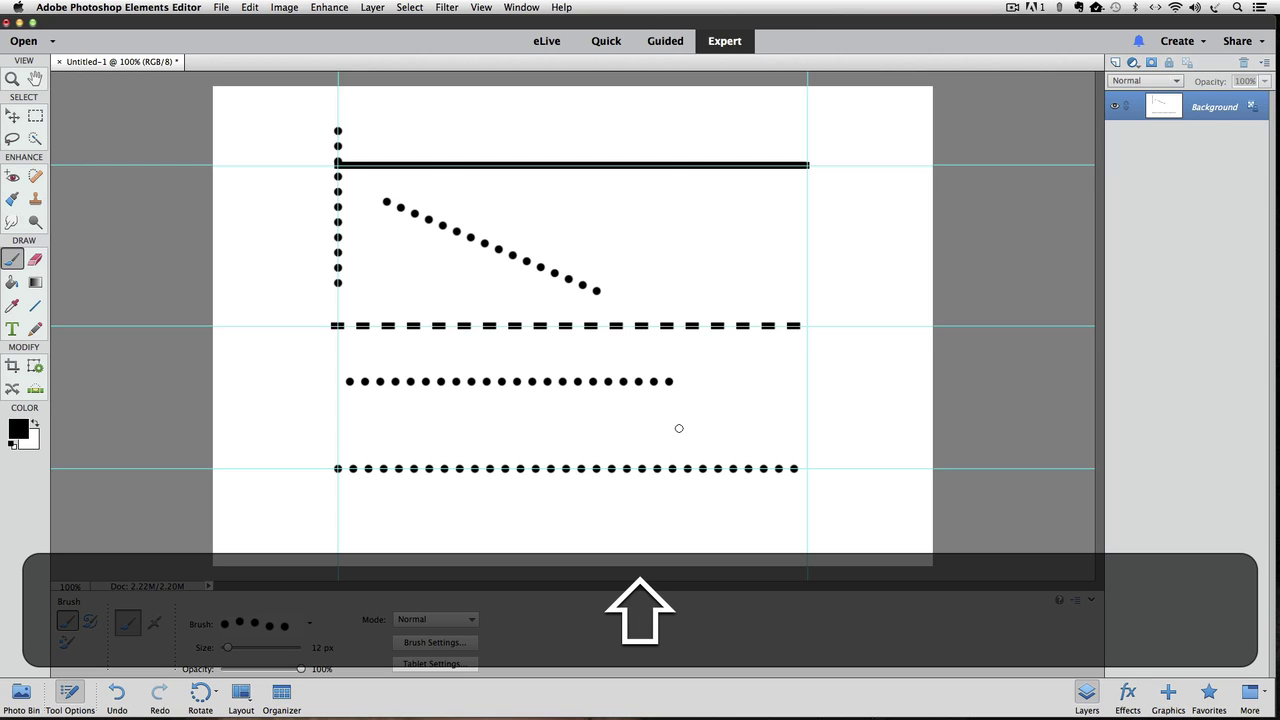
left_click_drag(679, 428, 815, 440)
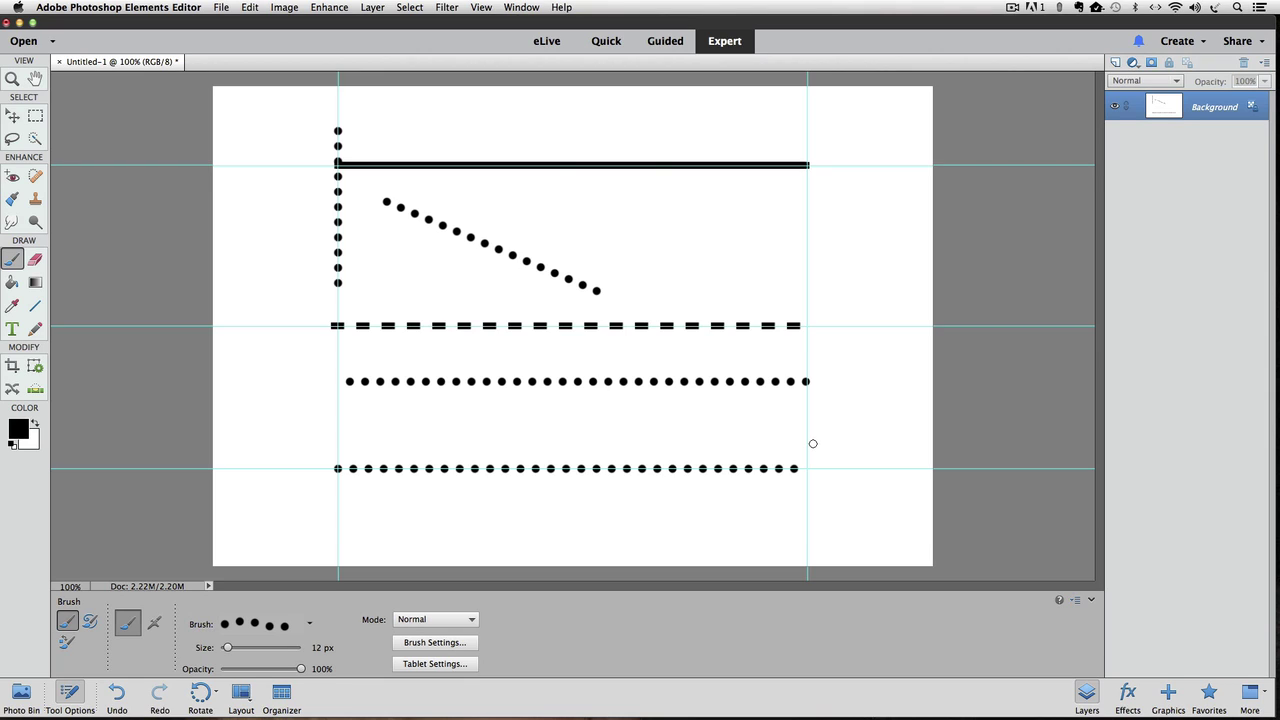
Draw a freehand wavy dotted line from left to right above the bottom dotted line.
mouse_move(363, 441)
left_mouse_down()
mouse_move(407, 418)
mouse_move(438, 432)
mouse_move(521, 421)
mouse_move(613, 439)
mouse_move(646, 428)
mouse_move(636, 416)
mouse_move(682, 409)
mouse_move(704, 422)
mouse_move(690, 440)
mouse_move(702, 448)
mouse_move(773, 441)
left_mouse_up()
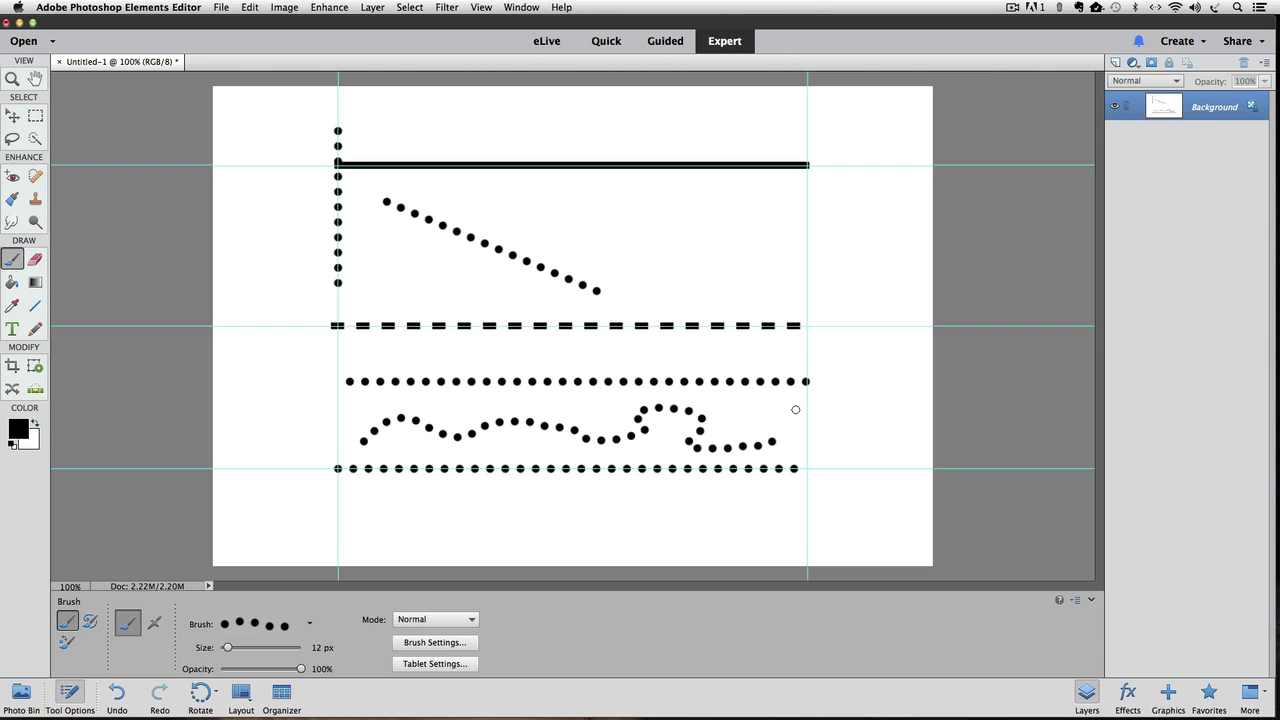